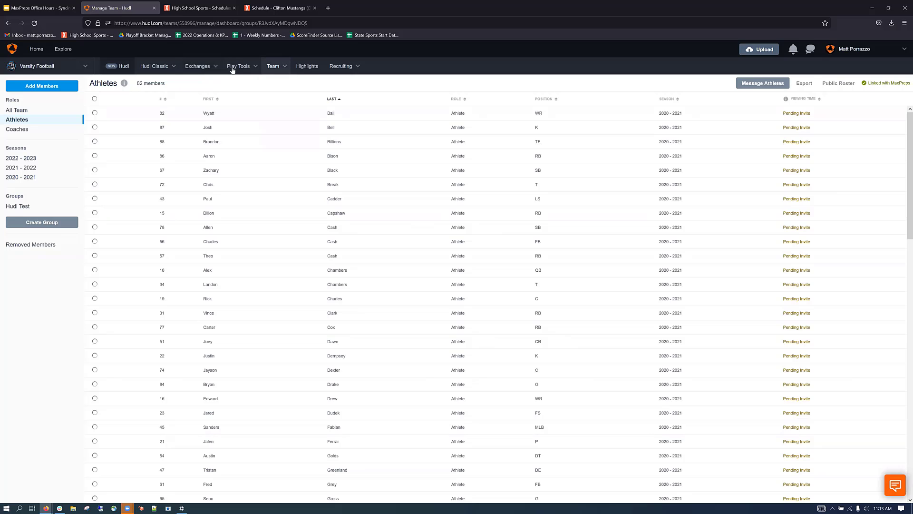
Step: Open the public roster settings and review which 2022 – 2023 athletes are set to show on Hudl and MaxPreps
{"action": "mouse_move", "coordinate": [271, 69]}
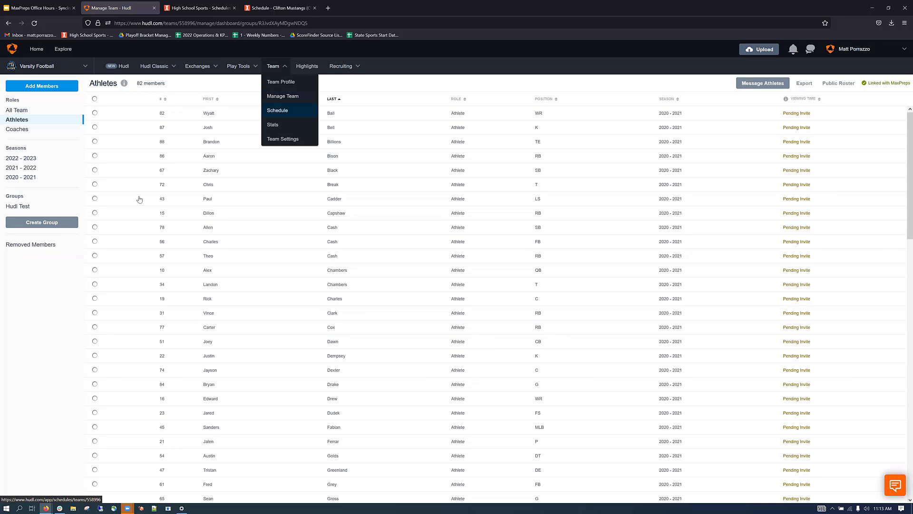
{"action": "left_click", "coordinate": [290, 176]}
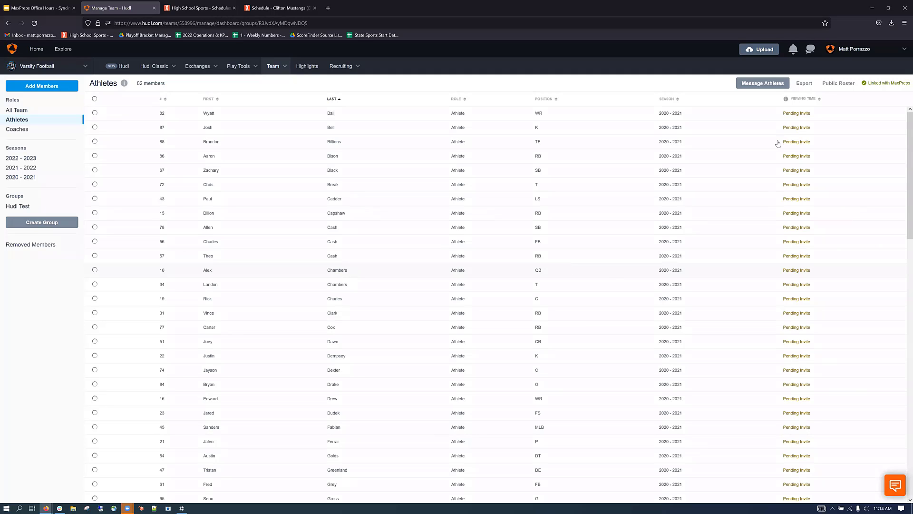
{"action": "left_click", "coordinate": [837, 85]}
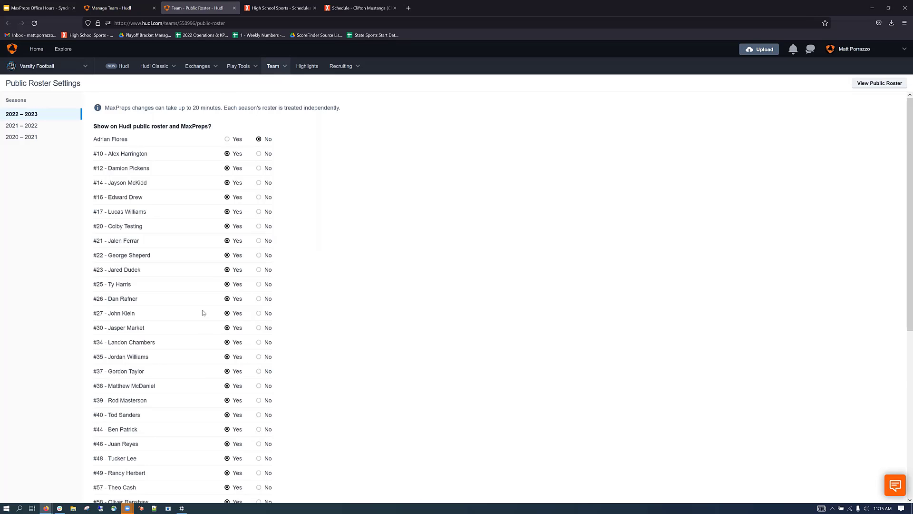
{"action": "scroll", "coordinate": [205, 307], "scroll_direction": "down", "scroll_amount": 4}
{"action": "scroll", "coordinate": [205, 300], "scroll_direction": "up", "scroll_amount": 4}
{"action": "scroll", "coordinate": [233, 304], "scroll_direction": "down", "scroll_amount": 4}
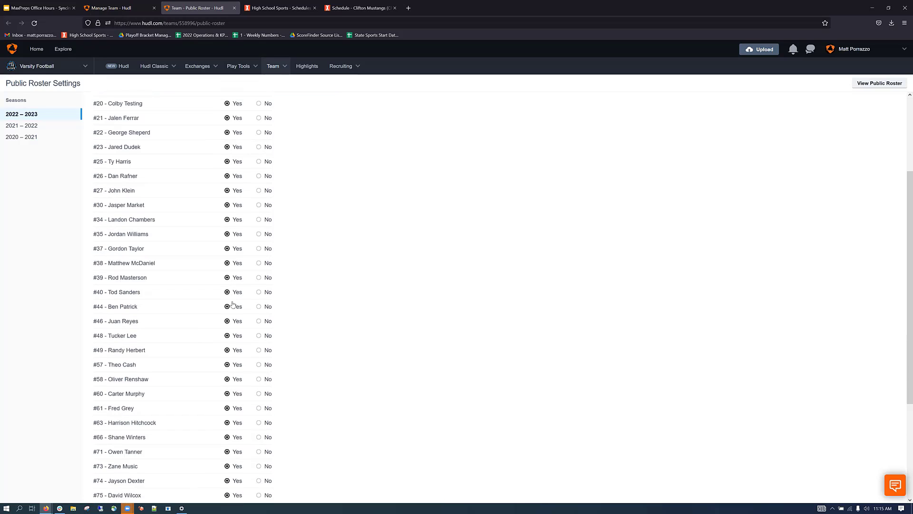
{"action": "scroll", "coordinate": [233, 304], "scroll_direction": "down", "scroll_amount": 1}
{"action": "scroll", "coordinate": [233, 304], "scroll_direction": "up", "scroll_amount": 5}
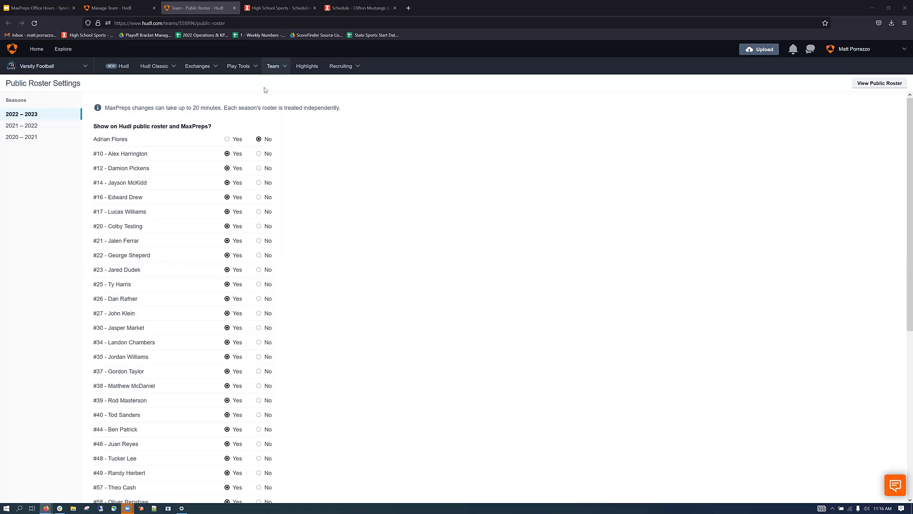
Step: Open the team settings and display the privacy options for highlights
{"action": "left_click", "coordinate": [262, 66]}
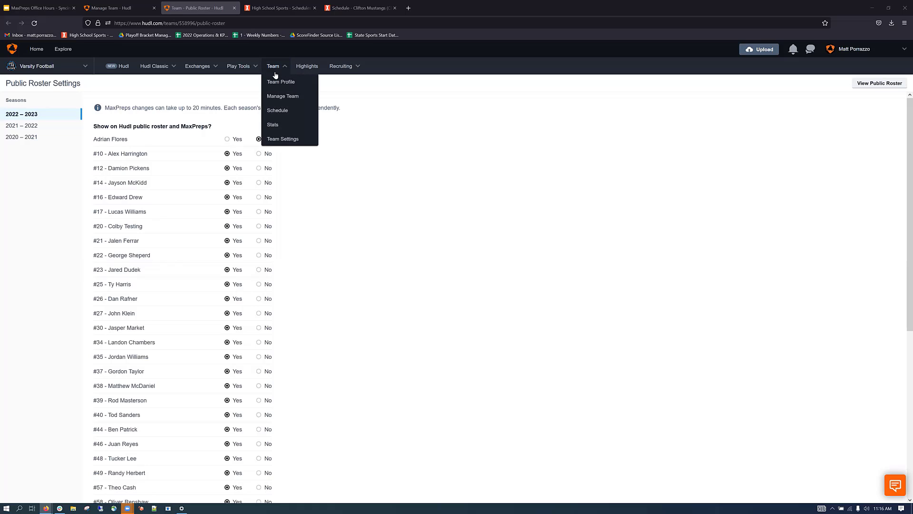
{"action": "left_click", "coordinate": [142, 229]}
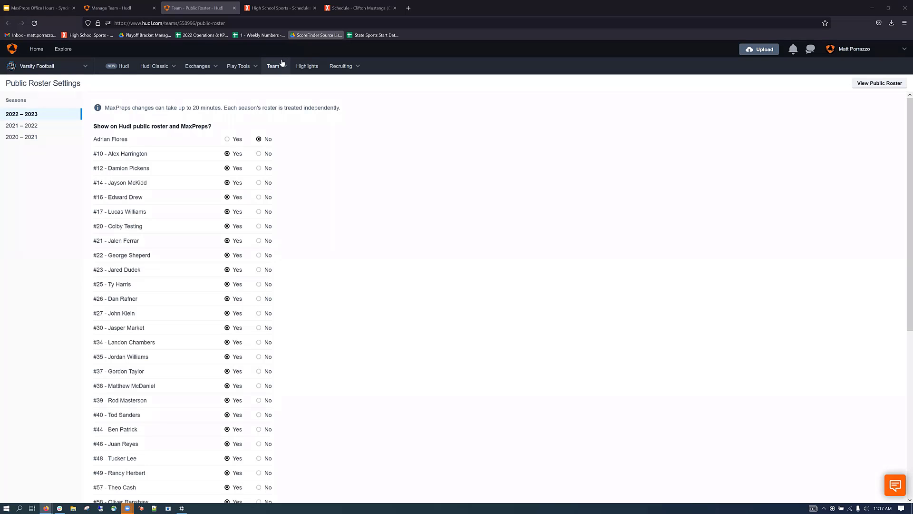
{"action": "mouse_move", "coordinate": [289, 70]}
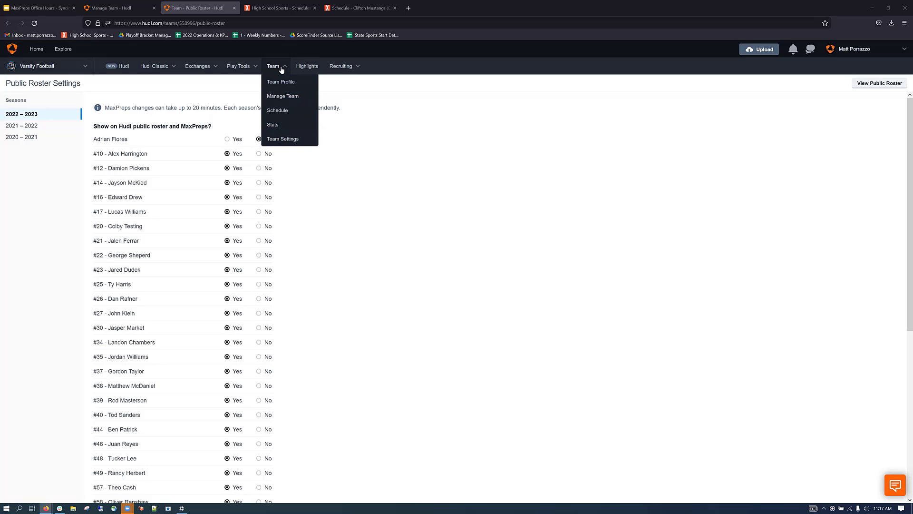
{"action": "left_click", "coordinate": [283, 139]}
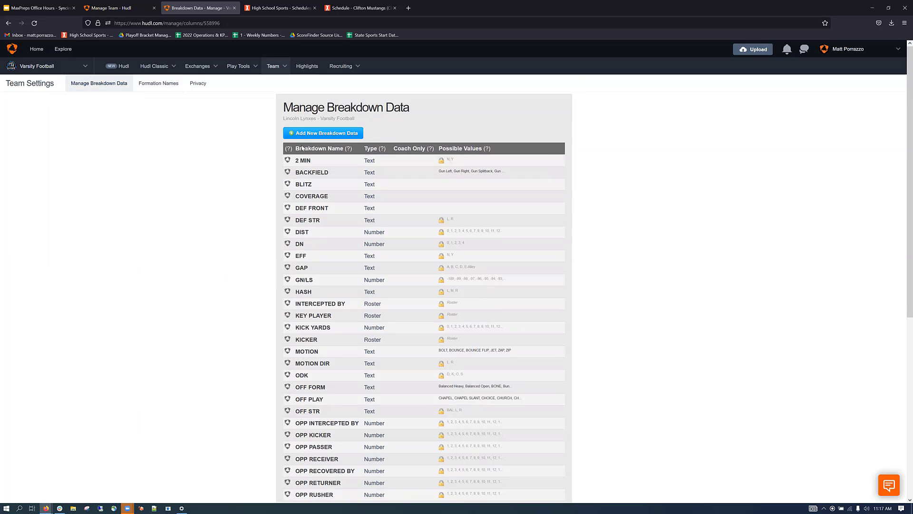
{"action": "left_click", "coordinate": [199, 84]}
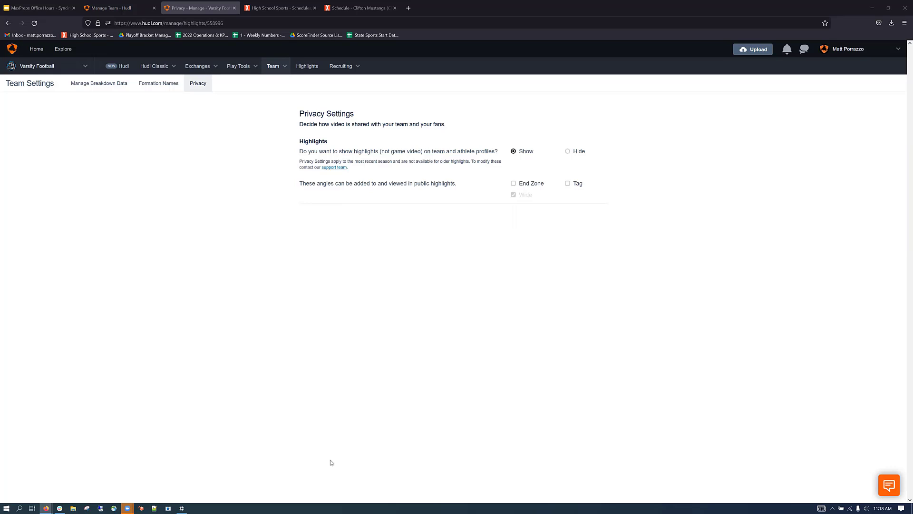
Step: Open the team schedule, start adding a 2022 - 2023 event, and expand the list of available opponents
{"action": "left_click", "coordinate": [280, 68]}
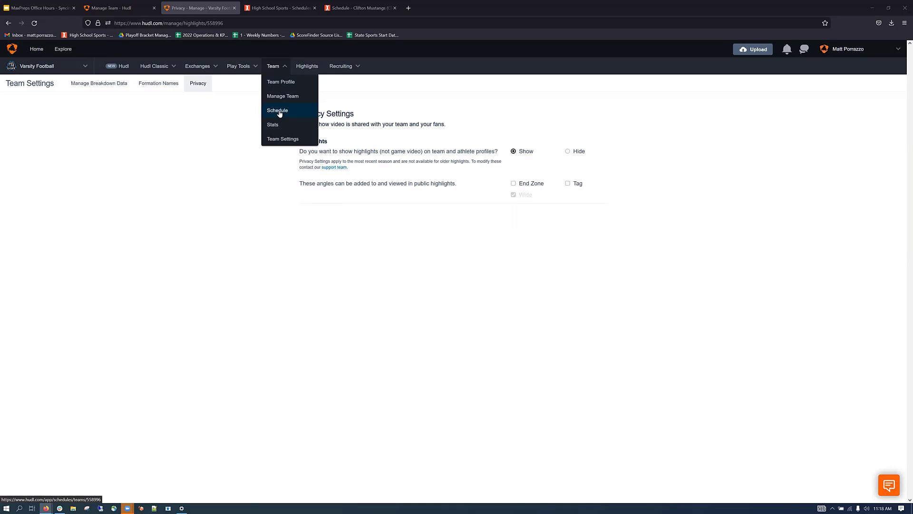
{"action": "left_click", "coordinate": [280, 112]}
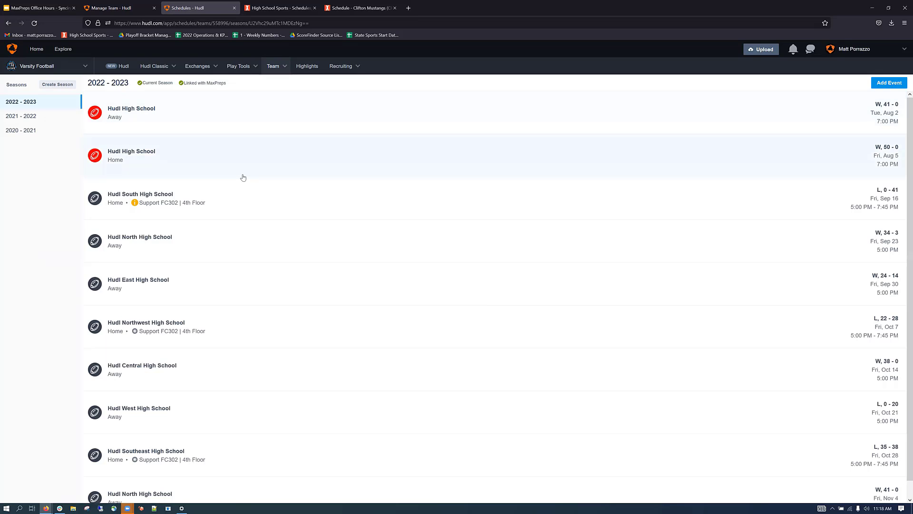
{"action": "left_click", "coordinate": [884, 84]}
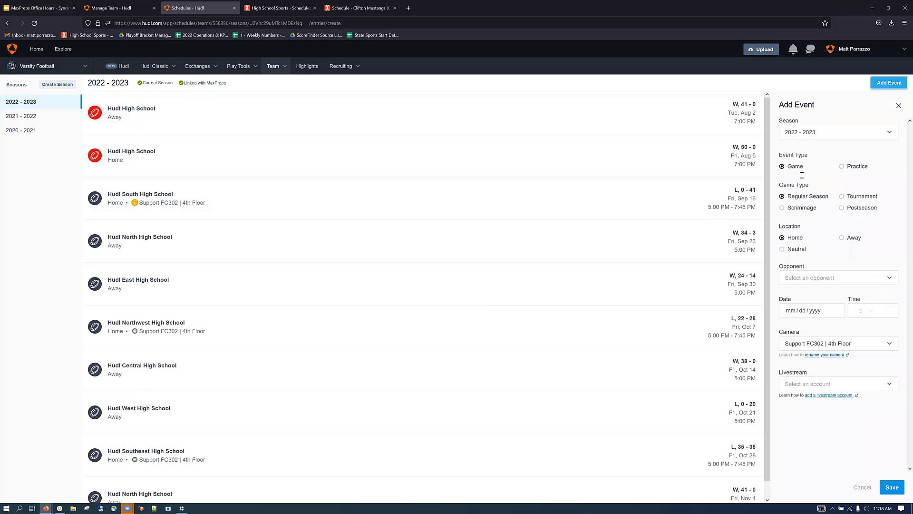
{"action": "left_click", "coordinate": [816, 278]}
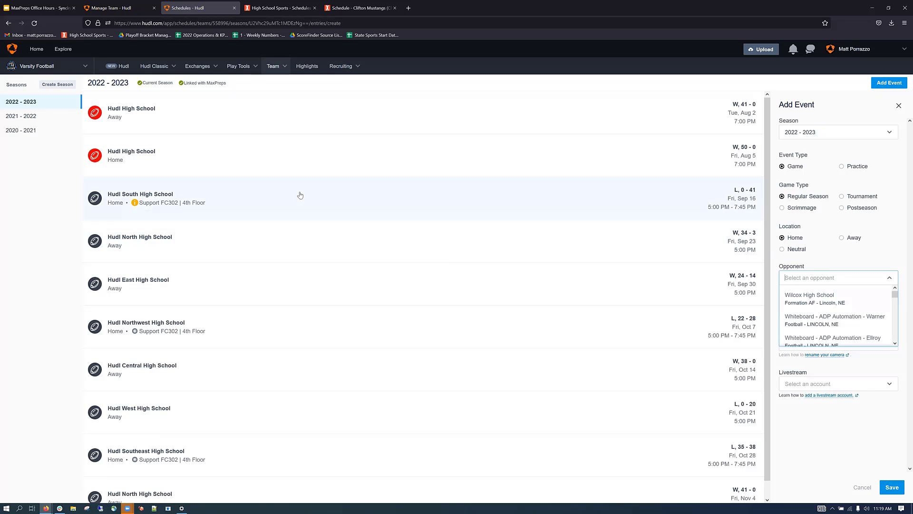
Step: Leave the new event unsaved and open the team's game stats
{"action": "left_click", "coordinate": [283, 72]}
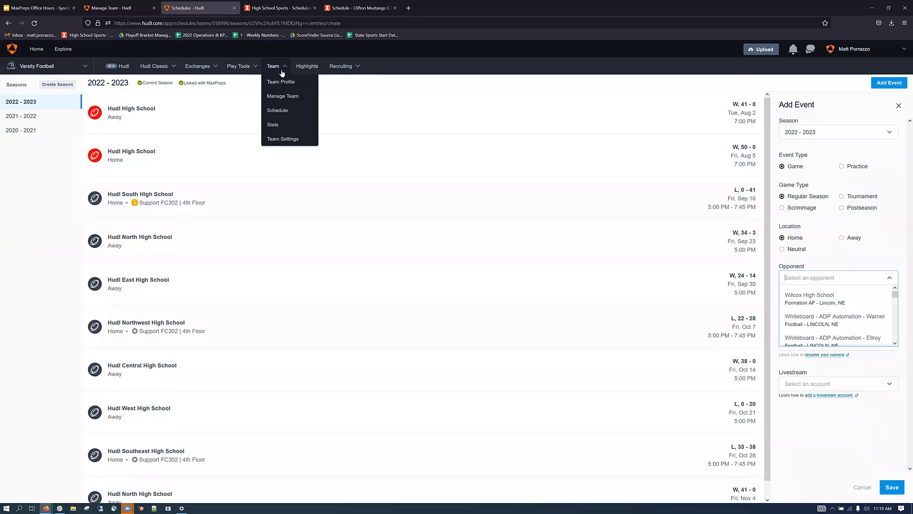
{"action": "left_click", "coordinate": [287, 127]}
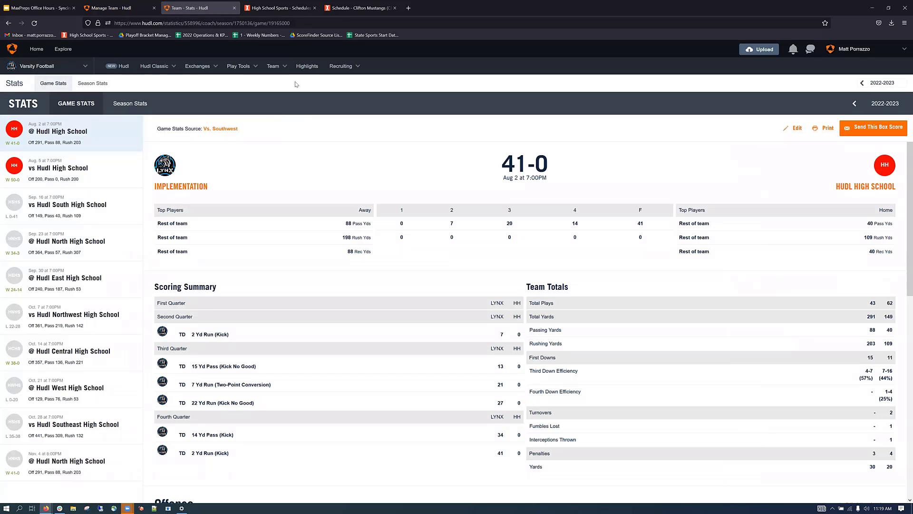
{"action": "left_click", "coordinate": [280, 70]}
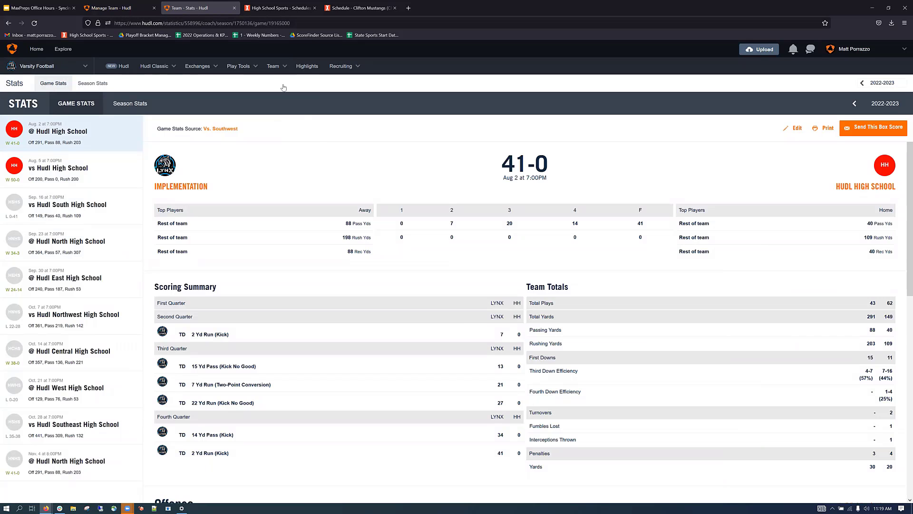
{"action": "left_click", "coordinate": [220, 209]}
Step: Examine the Aug 2 box score against Hudl High School, including scoring summary, offense, defense and special teams stats
{"action": "scroll", "coordinate": [467, 306], "scroll_direction": "down", "scroll_amount": 3}
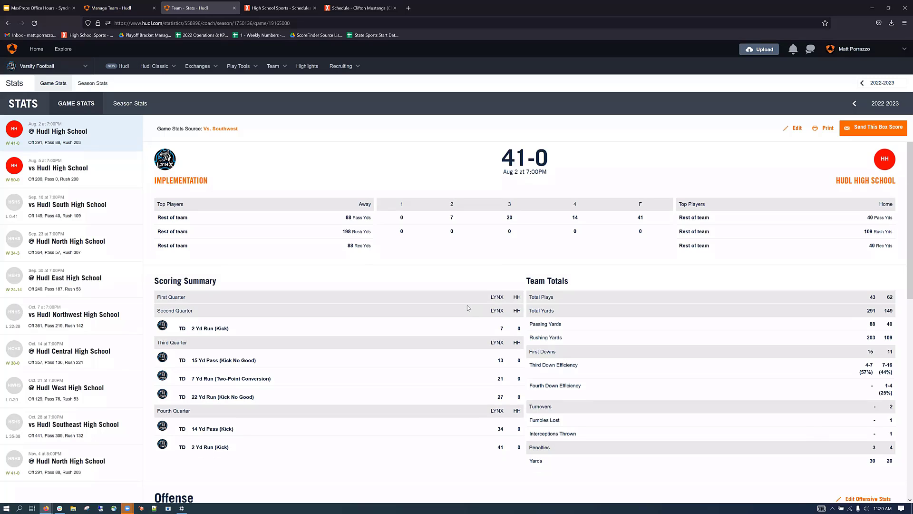
{"action": "scroll", "coordinate": [203, 267], "scroll_direction": "down", "scroll_amount": 5}
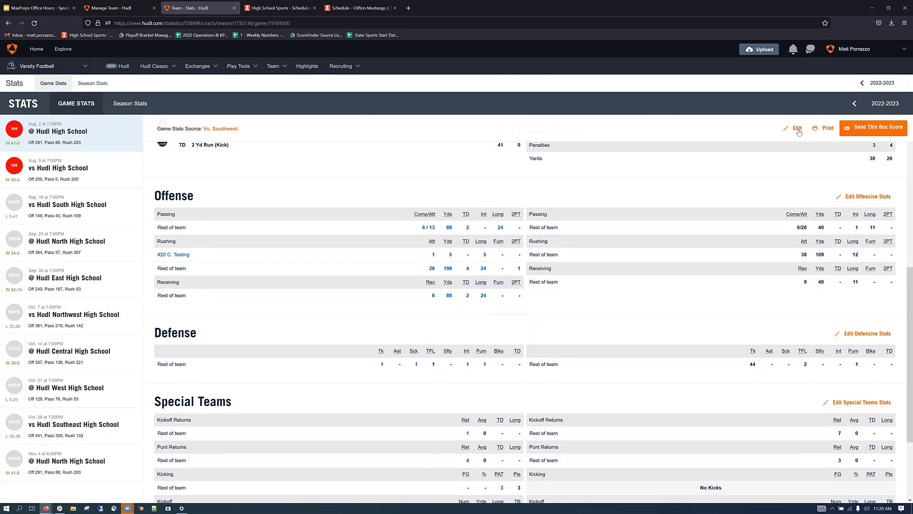
{"action": "scroll", "coordinate": [795, 132], "scroll_direction": "up", "scroll_amount": 1}
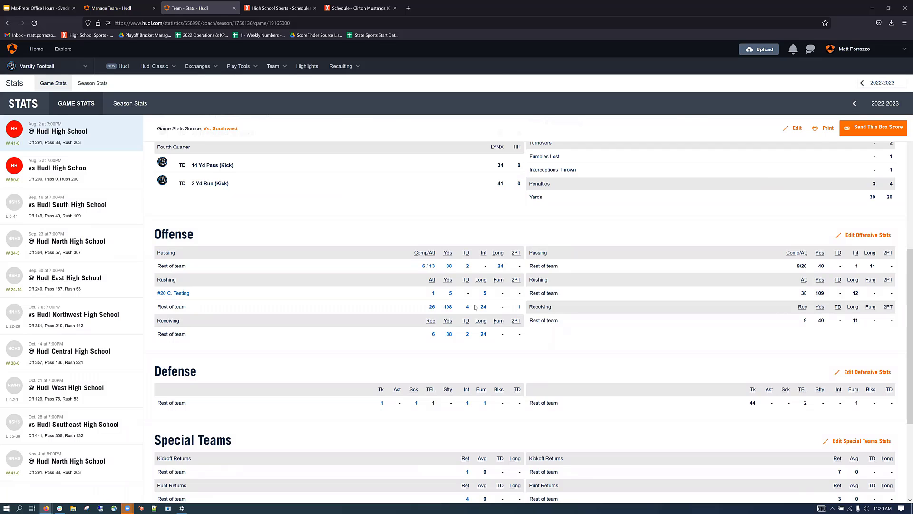
{"action": "scroll", "coordinate": [475, 307], "scroll_direction": "down", "scroll_amount": 3}
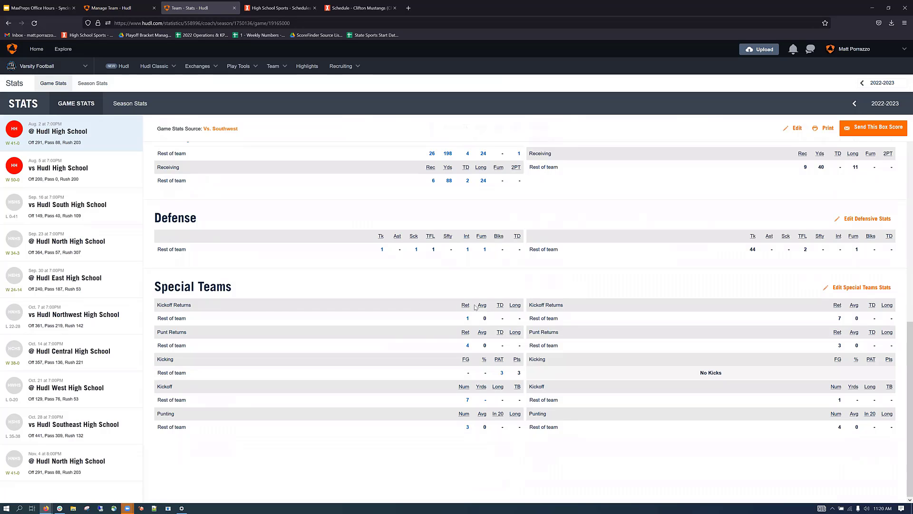
{"action": "scroll", "coordinate": [475, 306], "scroll_direction": "up", "scroll_amount": 1}
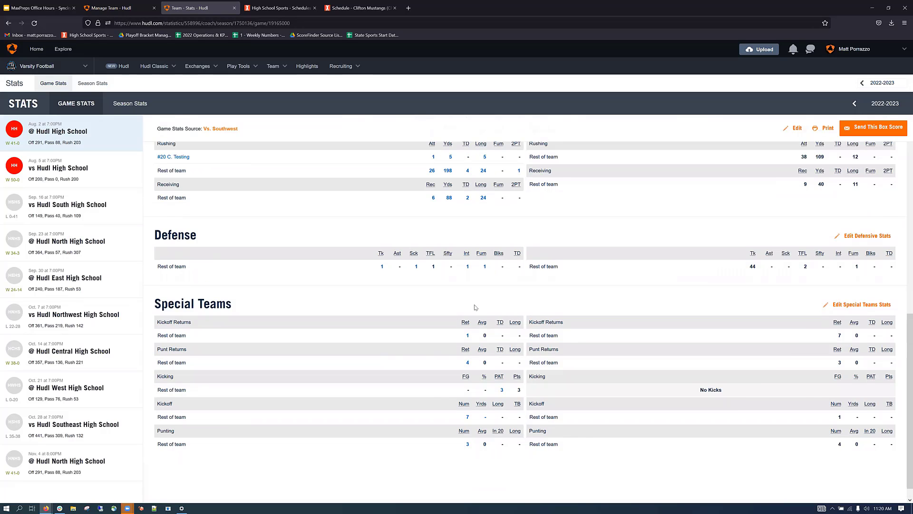
{"action": "scroll", "coordinate": [474, 306], "scroll_direction": "up", "scroll_amount": 7}
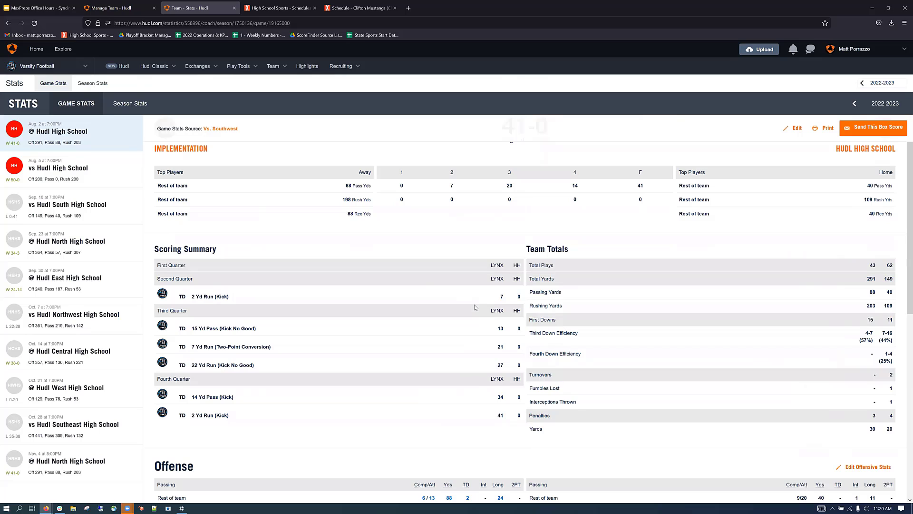
{"action": "scroll", "coordinate": [475, 306], "scroll_direction": "up", "scroll_amount": 1}
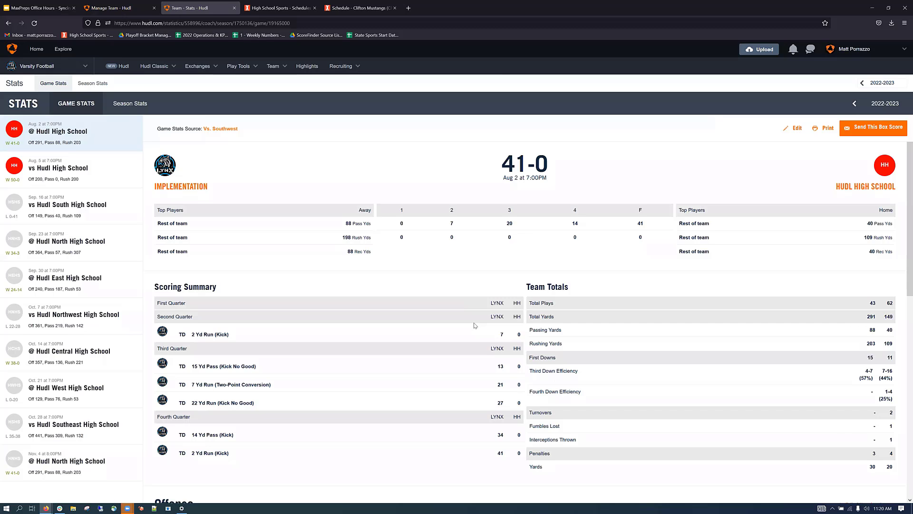
{"action": "scroll", "coordinate": [474, 325], "scroll_direction": "down", "scroll_amount": 5}
{"action": "scroll", "coordinate": [474, 326], "scroll_direction": "up", "scroll_amount": 5}
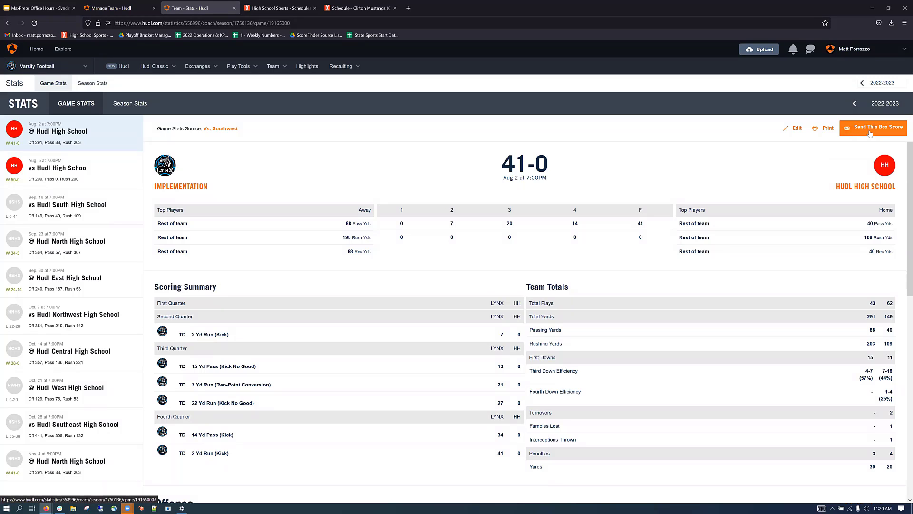
Step: Choose MaxPreps as the destination for the box score to check its validation, and close the dialog without sending
{"action": "left_click", "coordinate": [871, 133]}
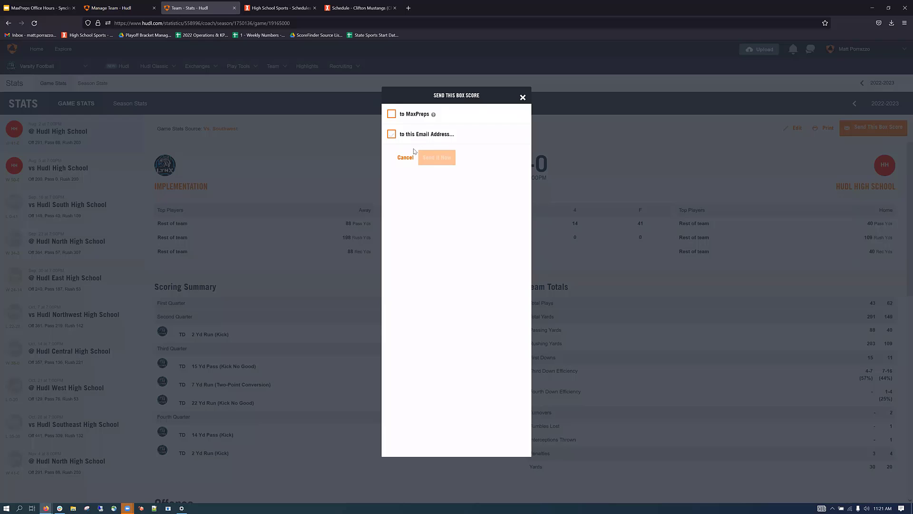
{"action": "left_click", "coordinate": [391, 114]}
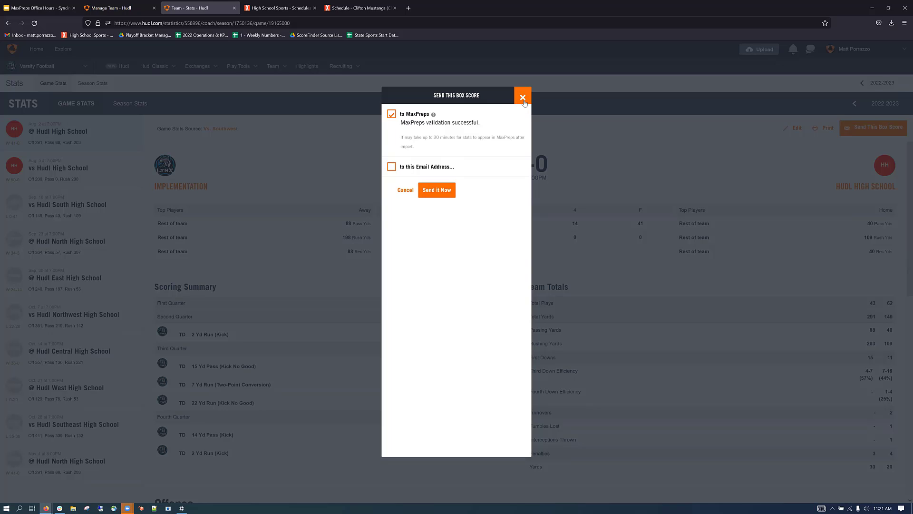
{"action": "left_click", "coordinate": [342, 393]}
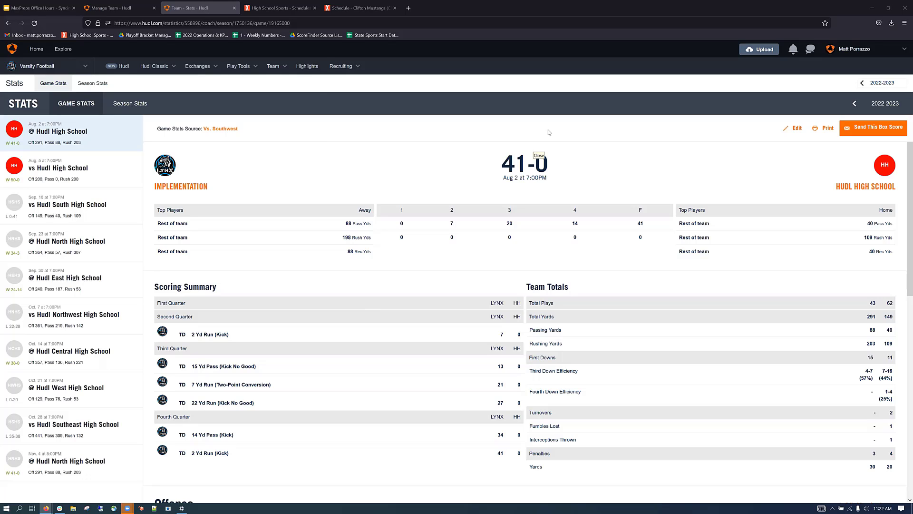
Step: Return to the Manage Team page with the athlete list
{"action": "left_click", "coordinate": [274, 66]}
{"action": "left_click", "coordinate": [281, 97]}
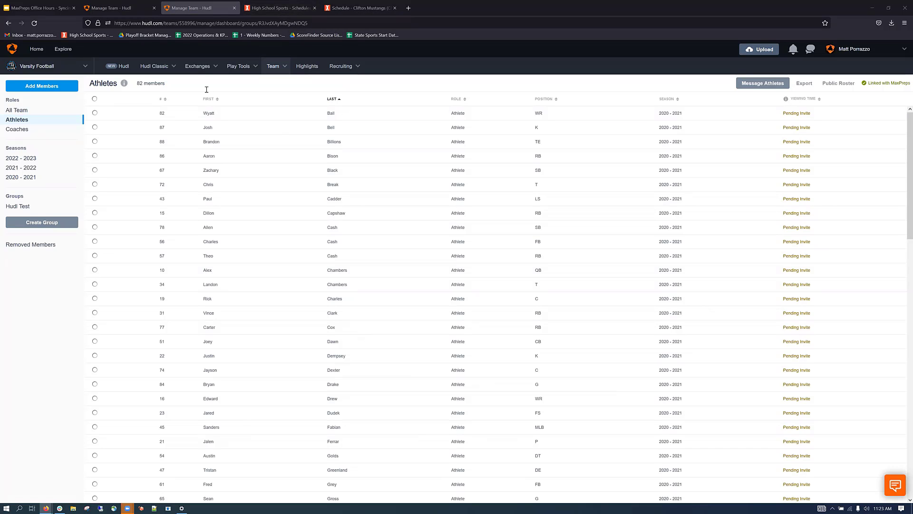
Step: Switch to the MaxPreps site and open the account menu to view the administered and followed teams
{"action": "left_click", "coordinate": [302, 14]}
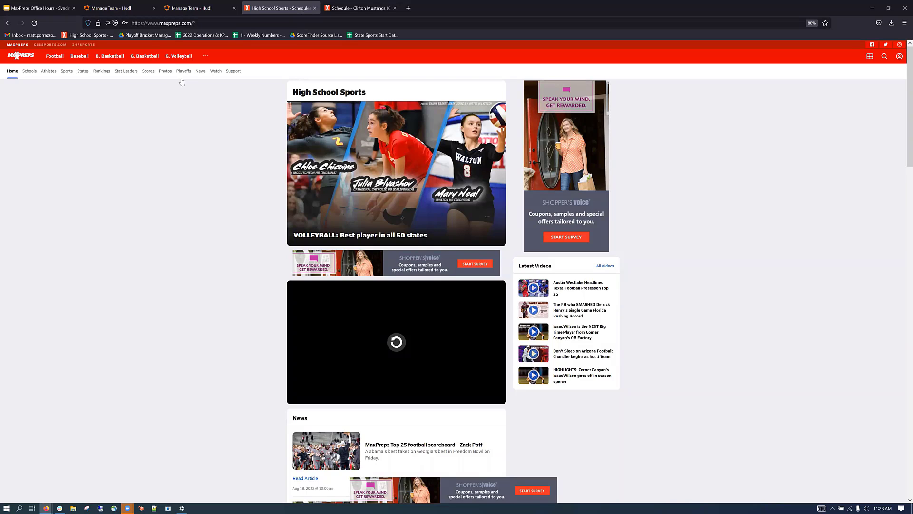
{"action": "left_click", "coordinate": [899, 57]}
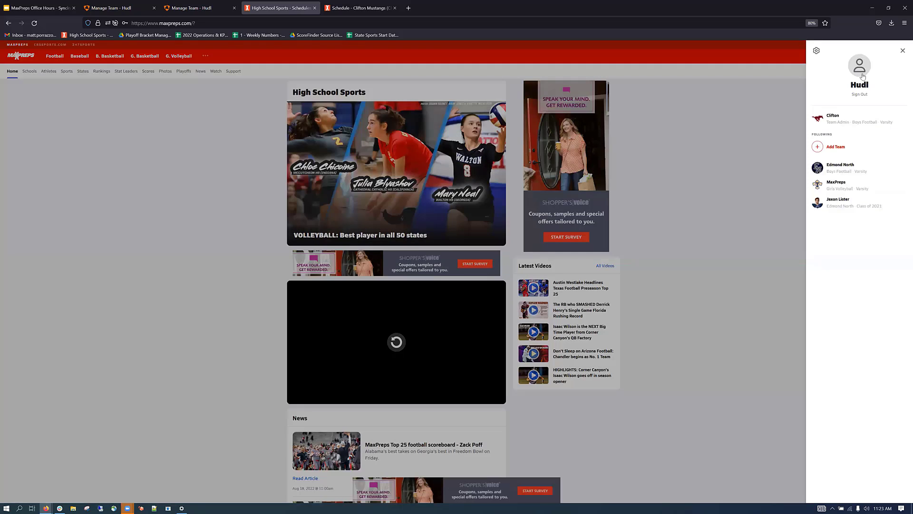
{"action": "left_click", "coordinate": [861, 89]}
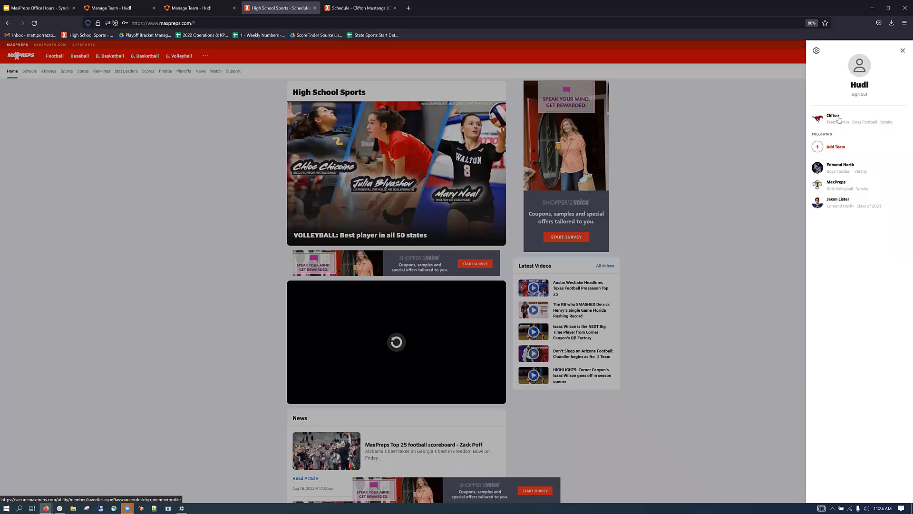
Step: Switch to the Clifton Mustangs football admin page, open its dashboard, and highlight the Hudl Connected label in the admin report
{"action": "left_click", "coordinate": [363, 8]}
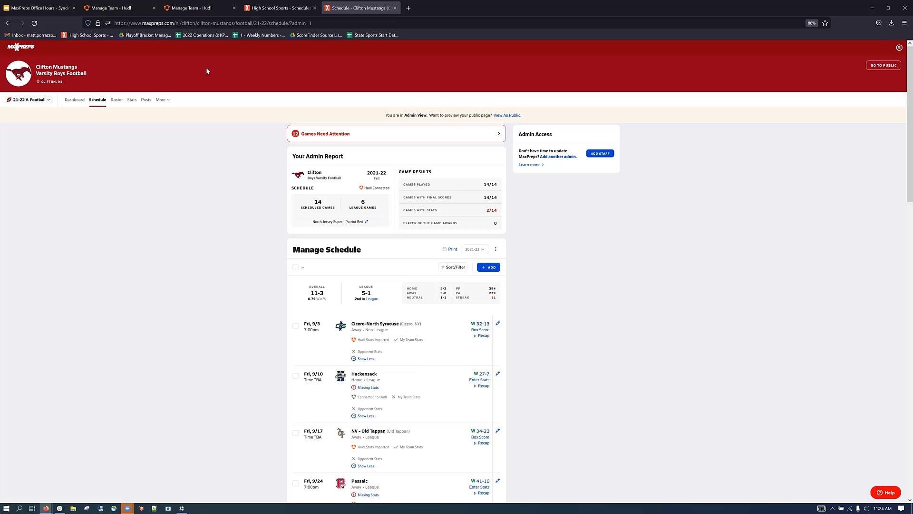
{"action": "left_click", "coordinate": [76, 102]}
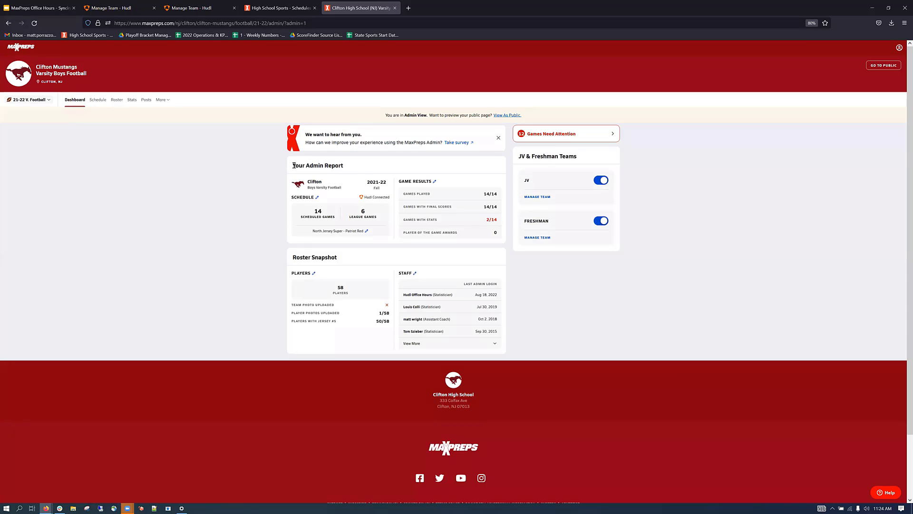
{"action": "left_click_drag", "start_coordinate": [293, 165], "coordinate": [390, 197]}
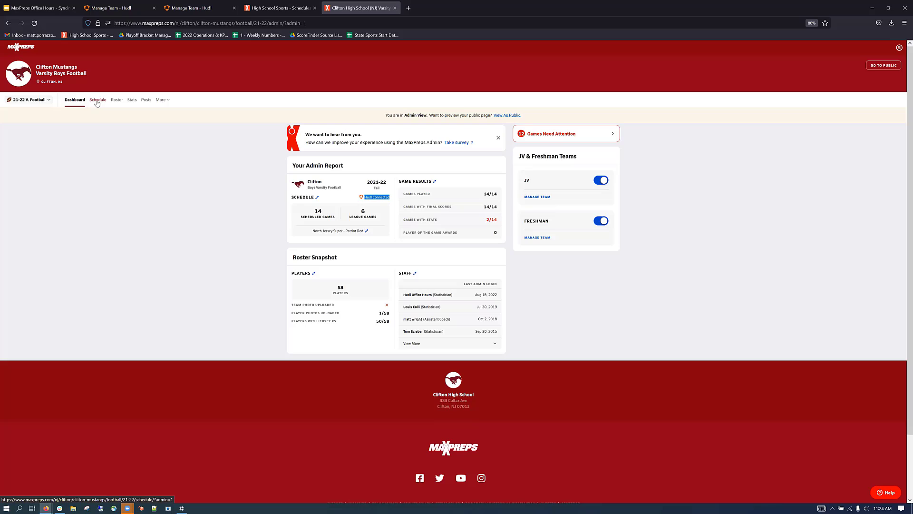
Step: Clear the text selection and highlight the Hudl Connected label in the admin report again
{"action": "left_click", "coordinate": [390, 200]}
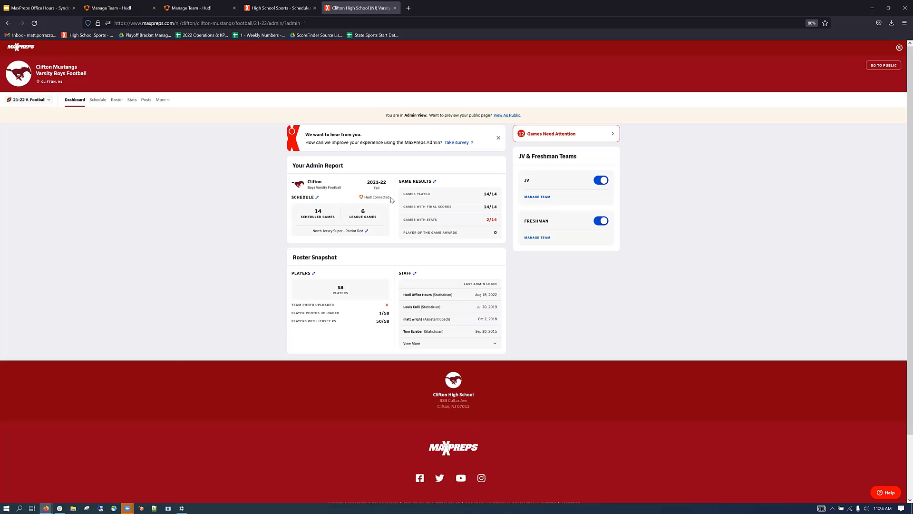
{"action": "left_click_drag", "start_coordinate": [390, 199], "coordinate": [362, 199]}
{"action": "left_click", "coordinate": [94, 101]}
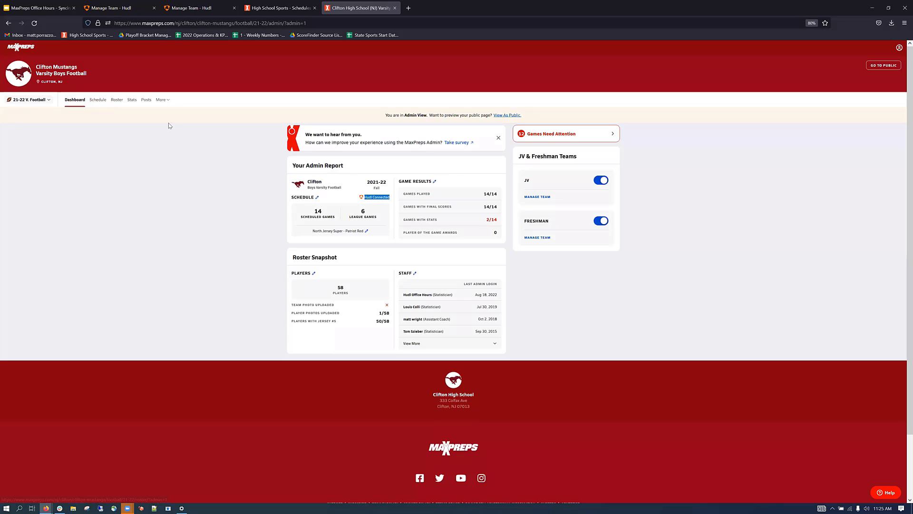
Step: Open the team's roster page, expand the details of all players at once, and clear the selection
{"action": "left_click", "coordinate": [116, 103]}
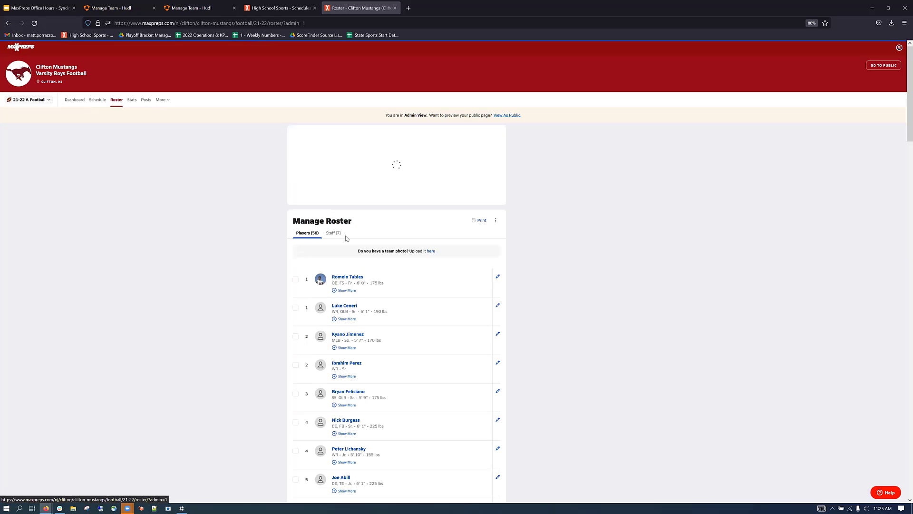
{"action": "scroll", "coordinate": [344, 239], "scroll_direction": "down", "scroll_amount": 1}
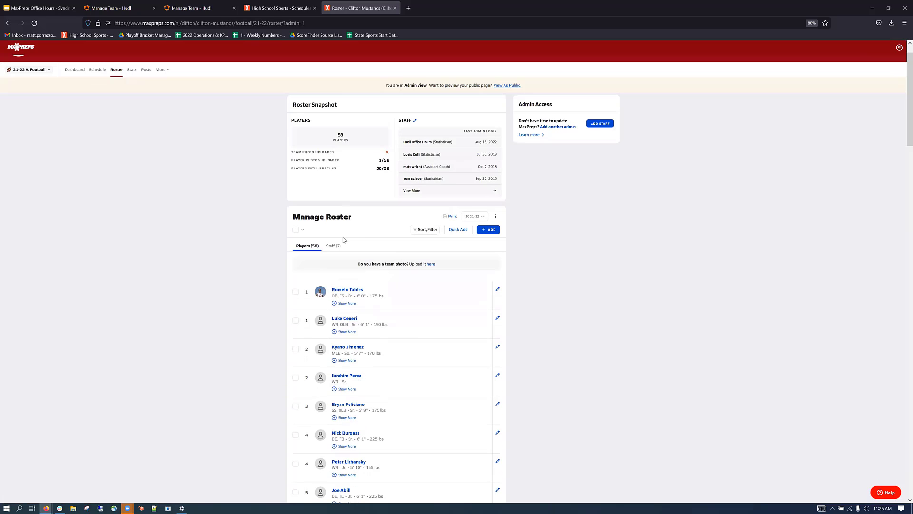
{"action": "scroll", "coordinate": [333, 238], "scroll_direction": "up", "scroll_amount": 1}
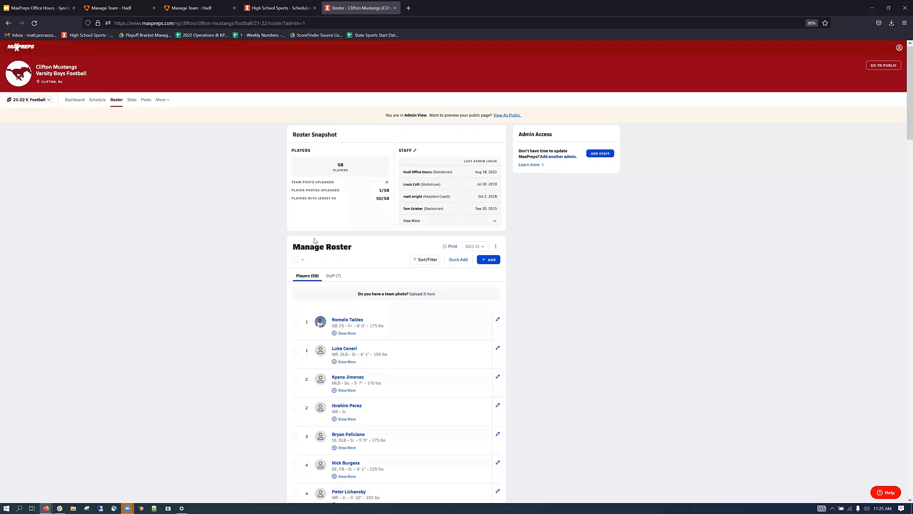
{"action": "scroll", "coordinate": [305, 233], "scroll_direction": "down", "scroll_amount": 1}
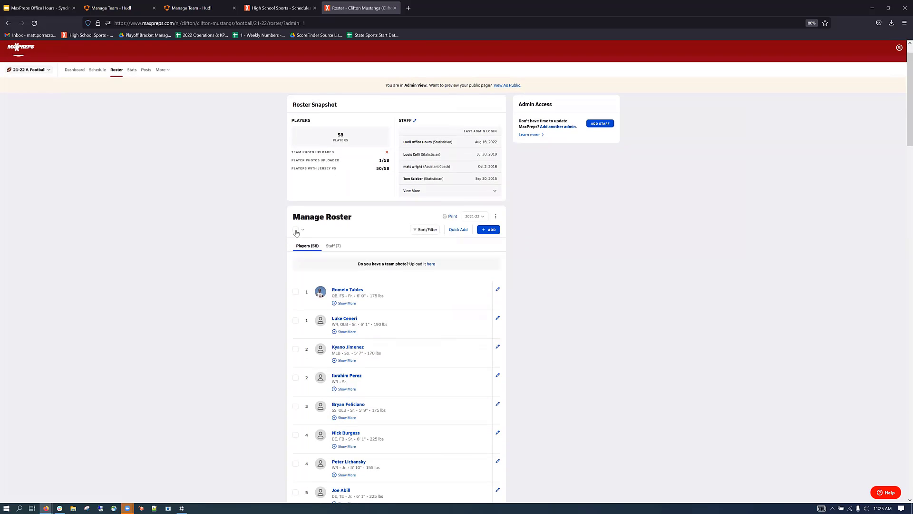
{"action": "left_click", "coordinate": [296, 231]}
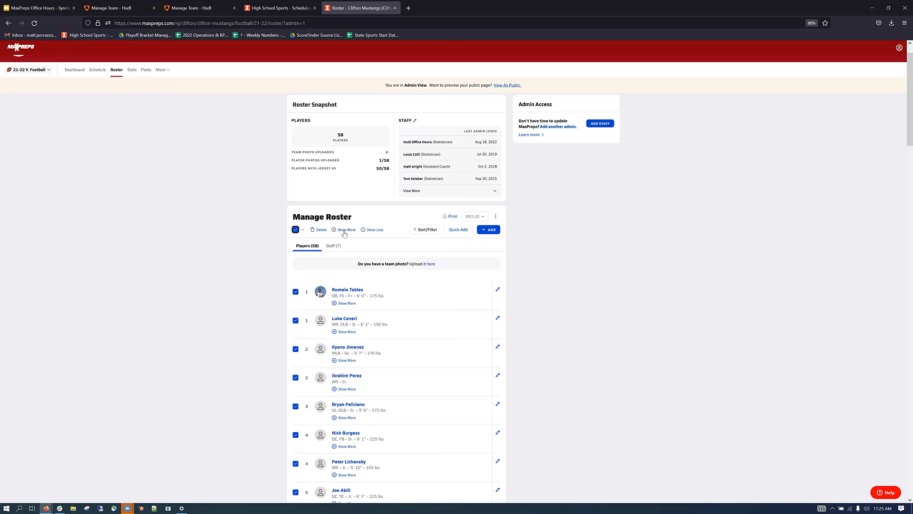
{"action": "left_click", "coordinate": [295, 230]}
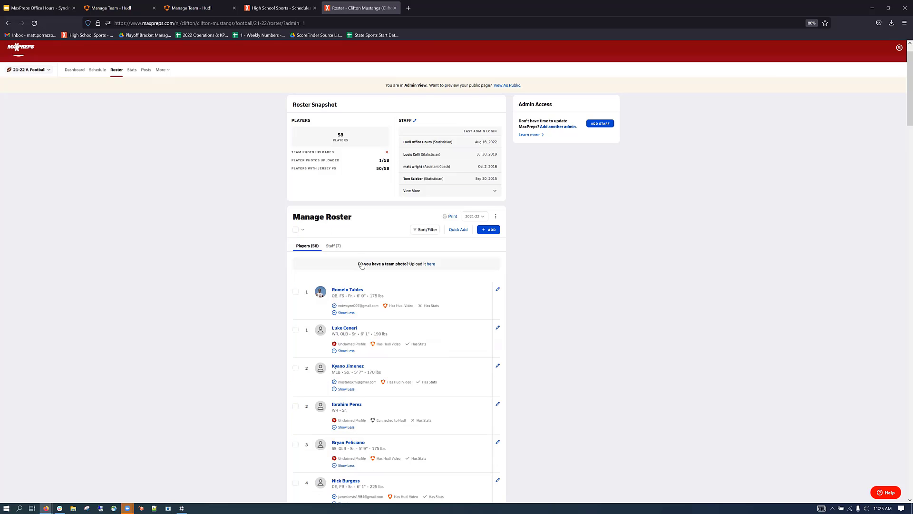
Step: Examine the players' Hudl and stats indicators in the roster and highlight the Has Stats label of the second player
{"action": "scroll", "coordinate": [362, 263], "scroll_direction": "down", "scroll_amount": 2}
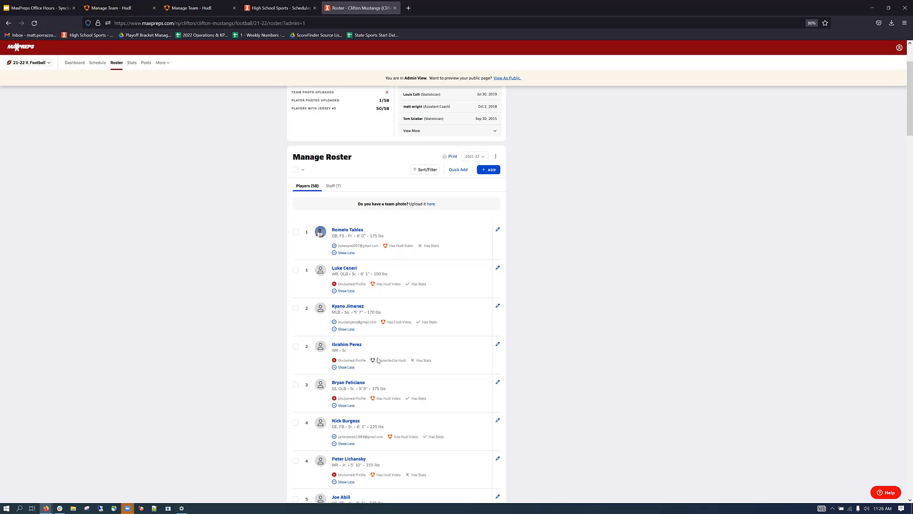
{"action": "scroll", "coordinate": [379, 360], "scroll_direction": "down", "scroll_amount": 3}
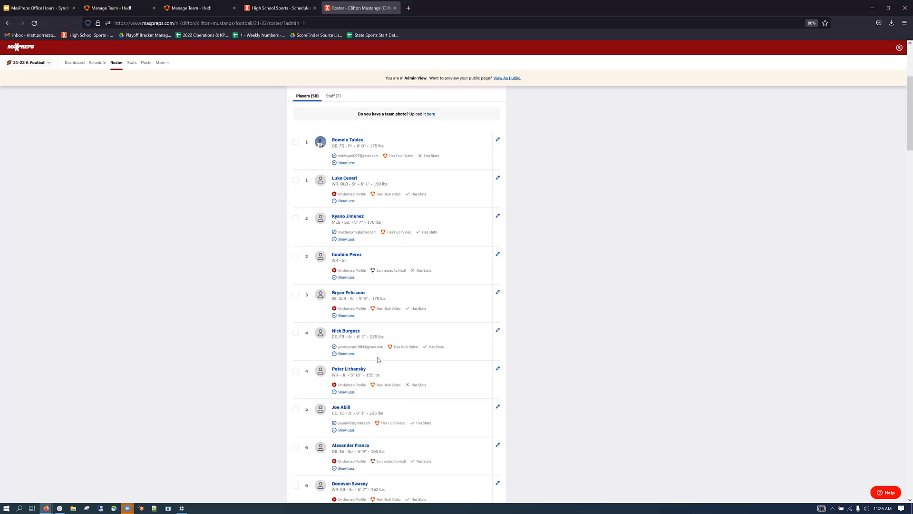
{"action": "scroll", "coordinate": [378, 359], "scroll_direction": "down", "scroll_amount": 1}
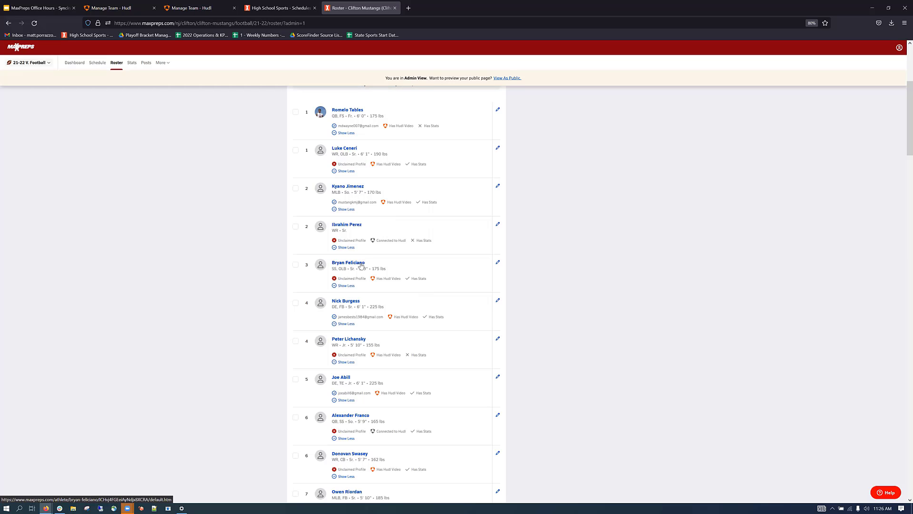
{"action": "scroll", "coordinate": [362, 265], "scroll_direction": "up", "scroll_amount": 2}
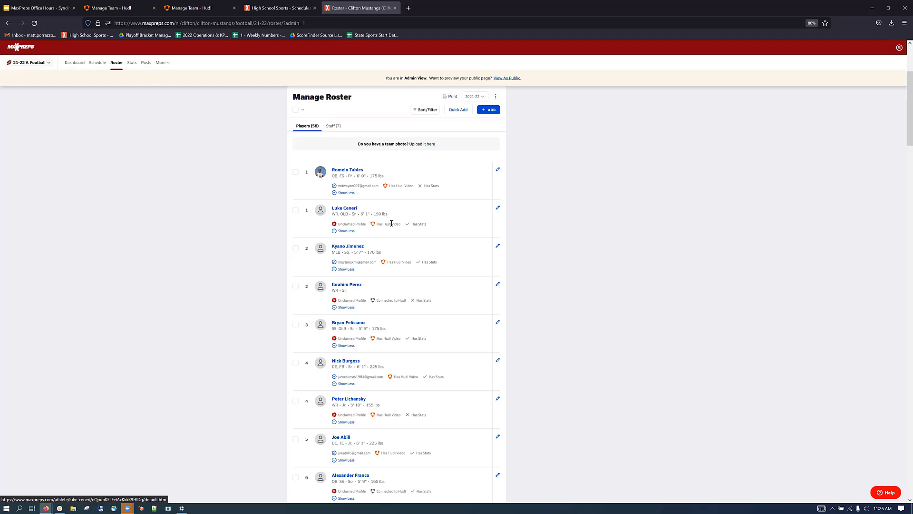
{"action": "left_click_drag", "start_coordinate": [377, 224], "coordinate": [433, 224]}
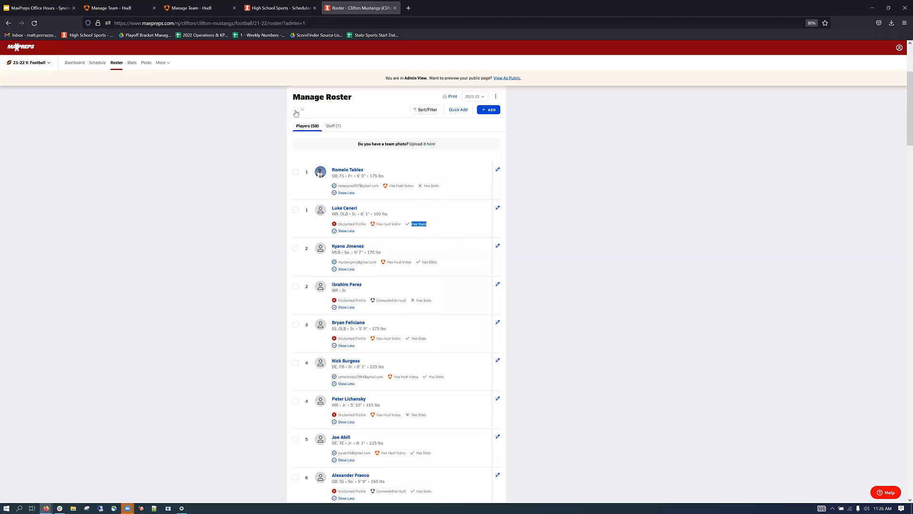
Step: Select all players in the roster and highlight the first player's FS position
{"action": "left_click", "coordinate": [346, 119]}
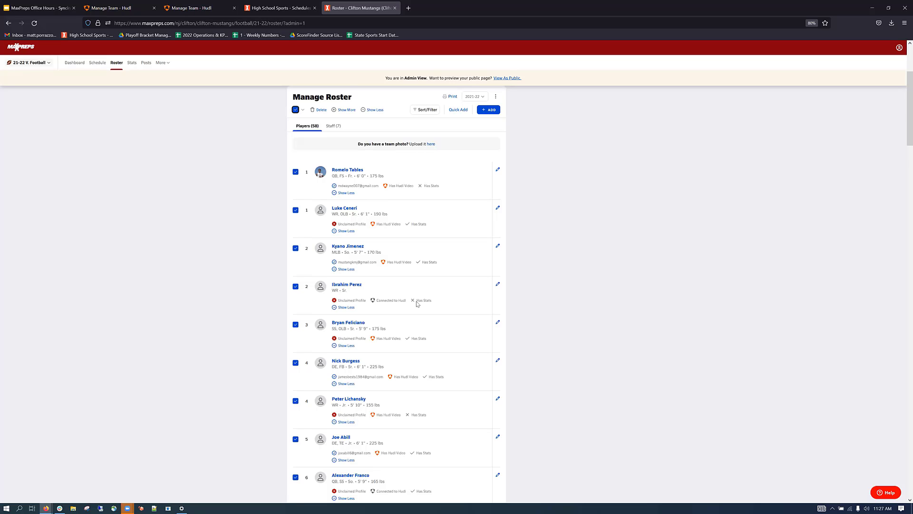
{"action": "scroll", "coordinate": [417, 304], "scroll_direction": "down", "scroll_amount": 1}
{"action": "scroll", "coordinate": [417, 303], "scroll_direction": "up", "scroll_amount": 5}
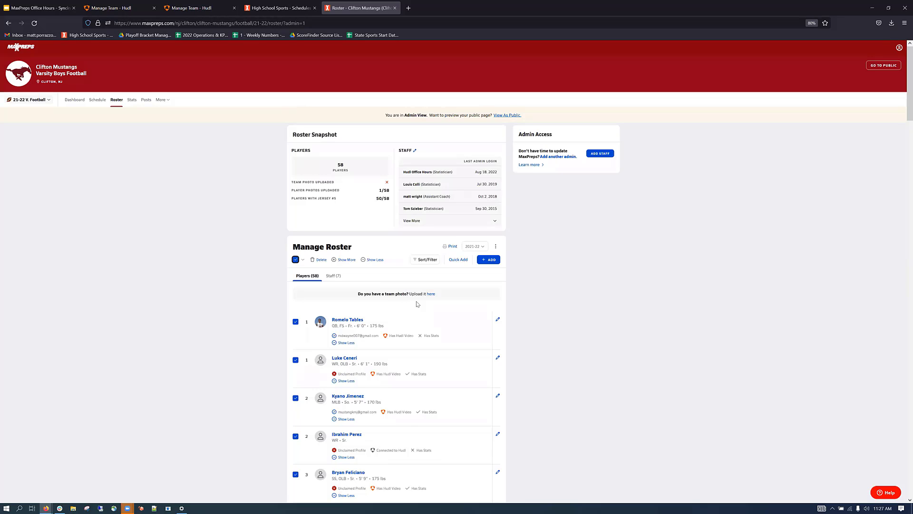
{"action": "left_click", "coordinate": [498, 319]}
{"action": "left_click_drag", "start_coordinate": [339, 327], "coordinate": [344, 328]}
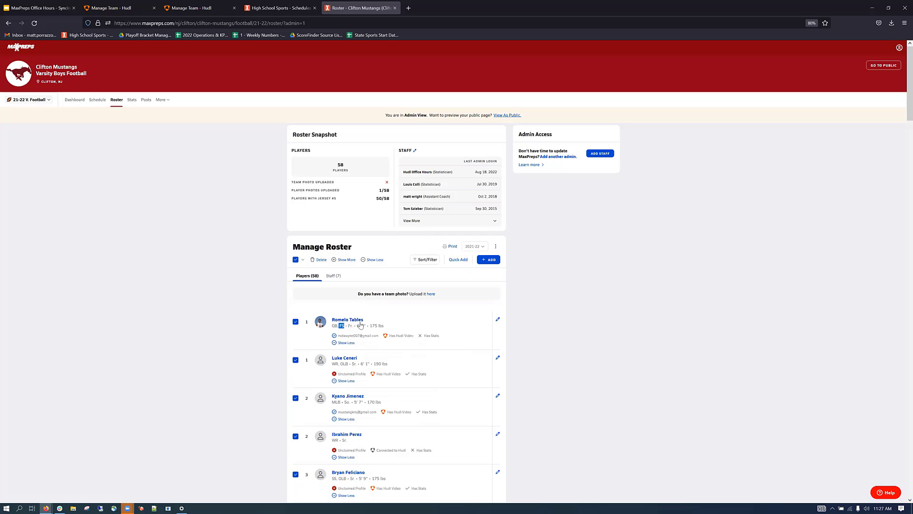
Step: Open the Quick Add page for bulk athlete editing and view the height and position choices for the first athlete without changing them
{"action": "left_click", "coordinate": [455, 262]}
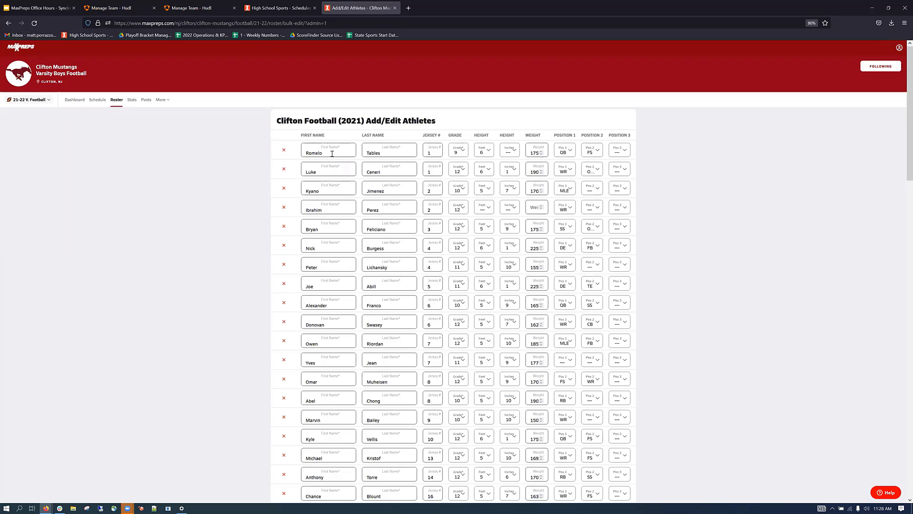
{"action": "left_click", "coordinate": [508, 155]}
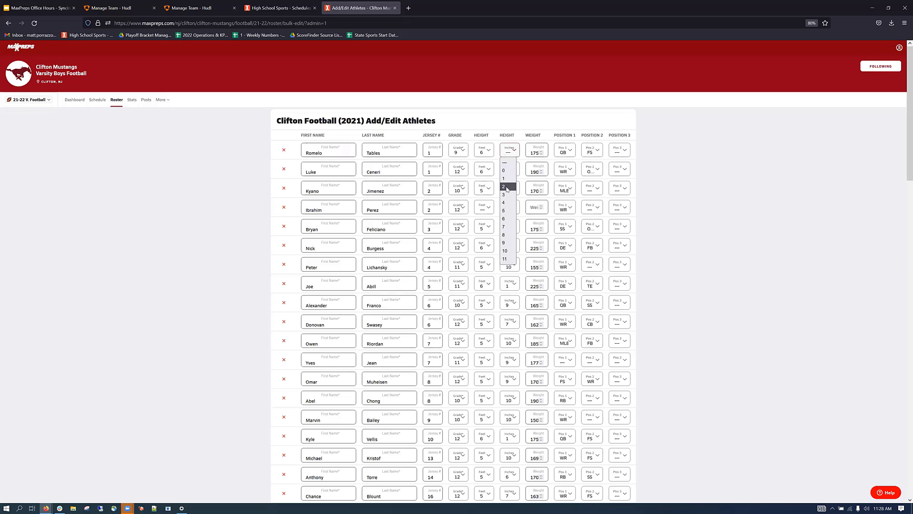
{"action": "left_click", "coordinate": [562, 154]}
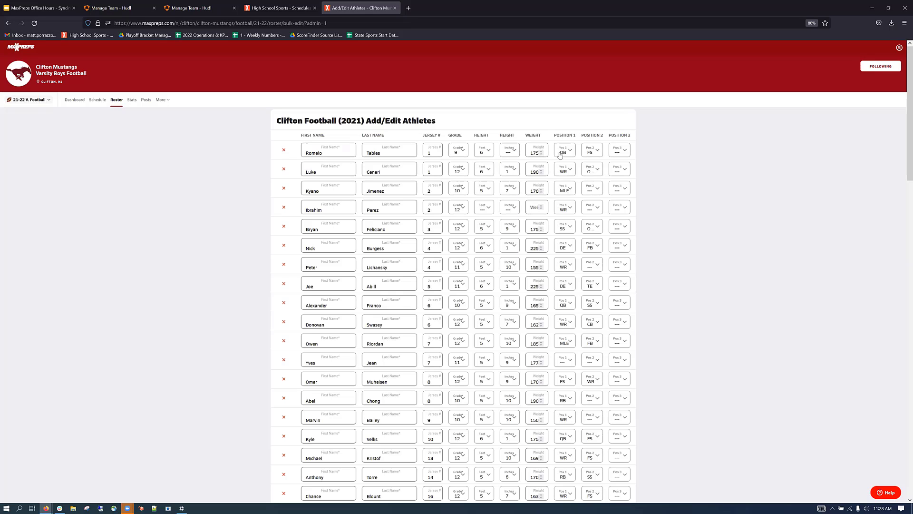
{"action": "left_click", "coordinate": [600, 153]}
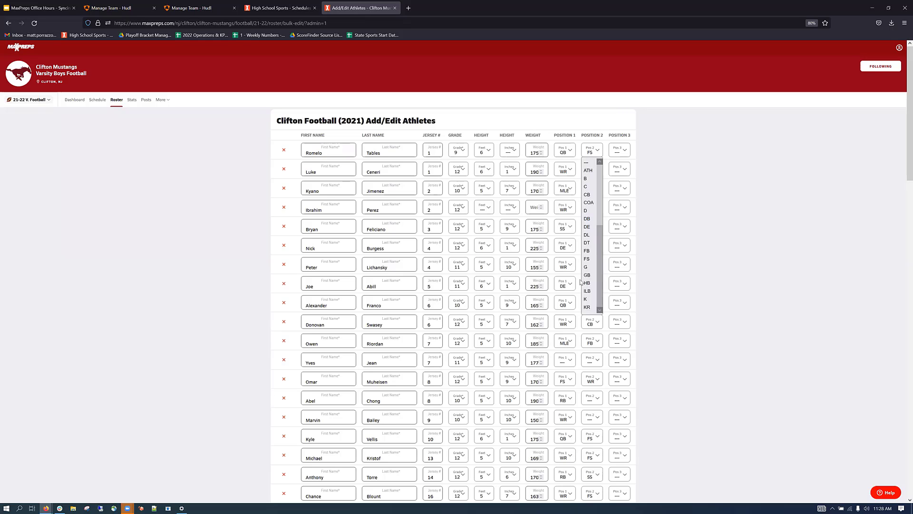
{"action": "left_click", "coordinate": [712, 226]}
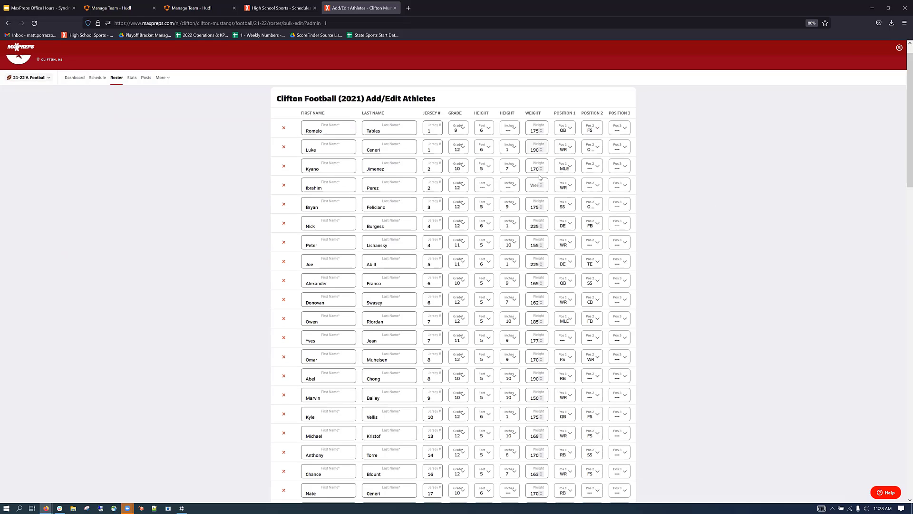
Step: Review the editable athlete list down to the blank rows for new athletes and return to its start
{"action": "scroll", "coordinate": [539, 176], "scroll_direction": "down", "scroll_amount": 5}
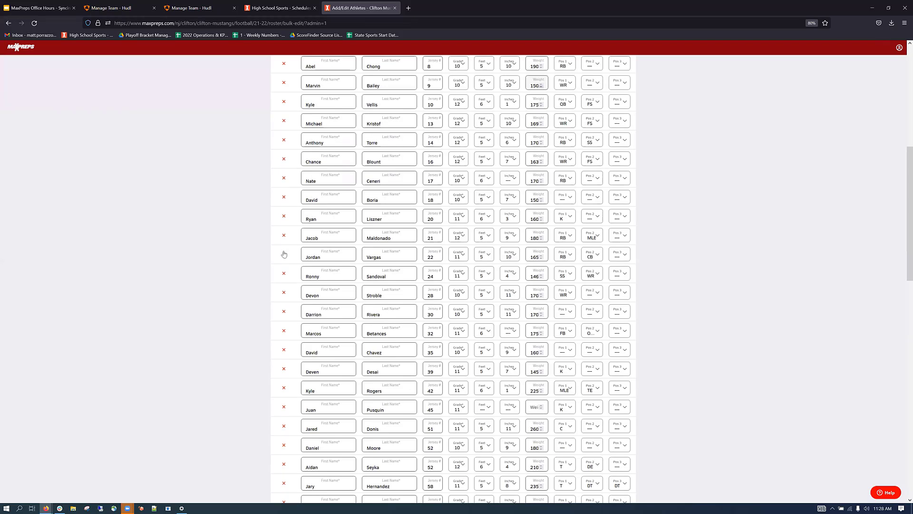
{"action": "scroll", "coordinate": [284, 254], "scroll_direction": "down", "scroll_amount": 4}
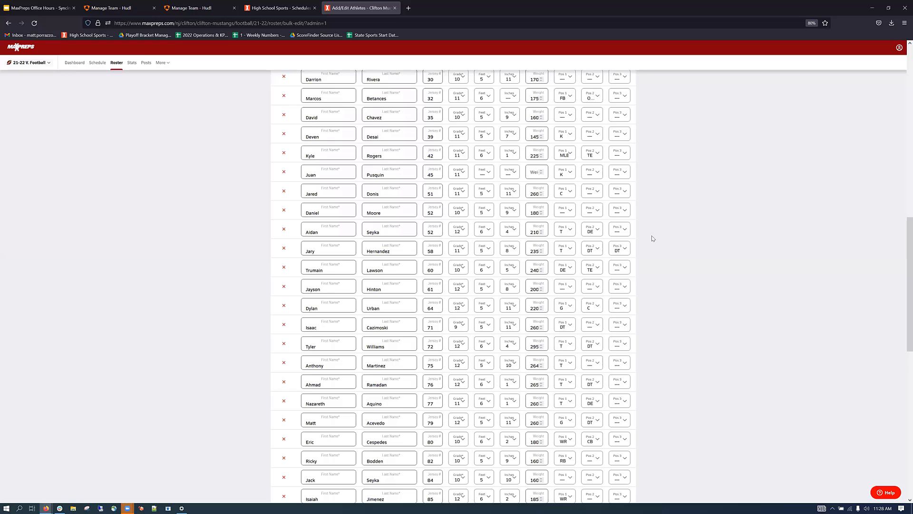
{"action": "scroll", "coordinate": [653, 238], "scroll_direction": "down", "scroll_amount": 1}
{"action": "scroll", "coordinate": [652, 239], "scroll_direction": "down", "scroll_amount": 3}
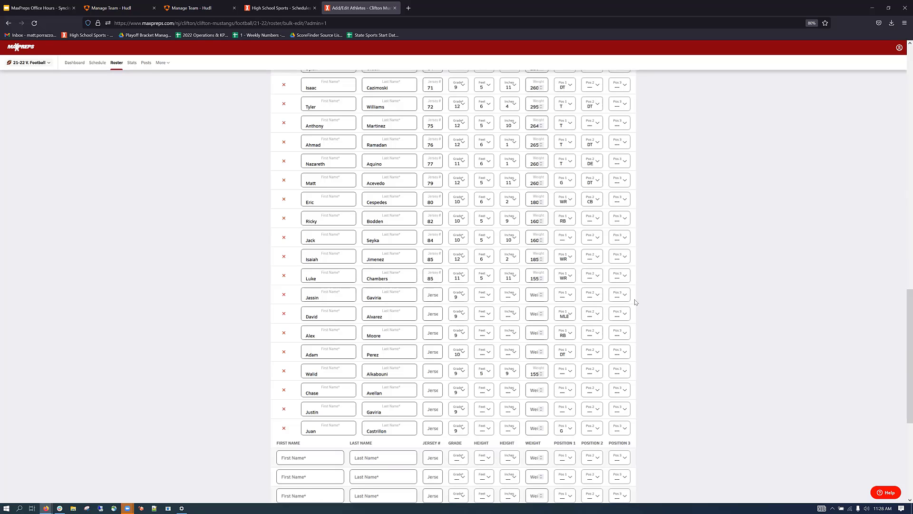
{"action": "scroll", "coordinate": [635, 303], "scroll_direction": "up", "scroll_amount": 1}
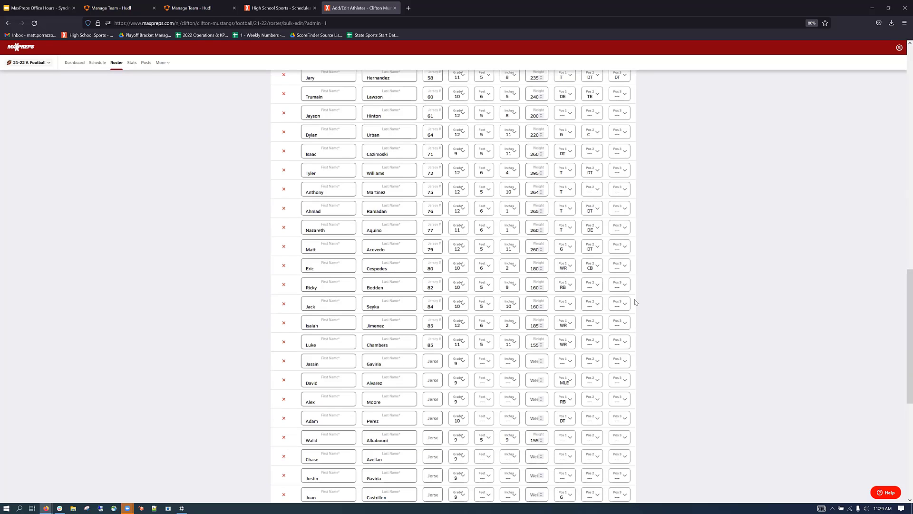
{"action": "scroll", "coordinate": [635, 302], "scroll_direction": "up", "scroll_amount": 10}
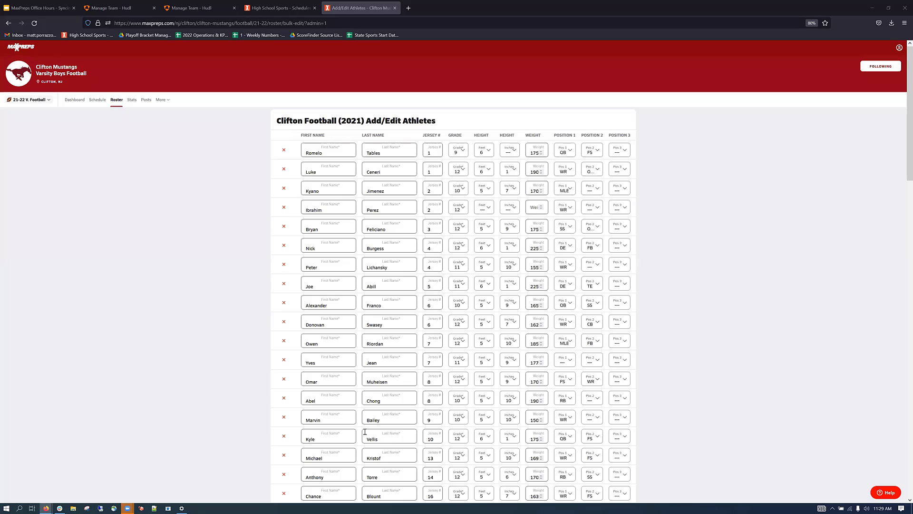
Step: Return to the roster and highlight the first player's profile e-mail and the Unclaimed Profile label in the second player's expanded details
{"action": "left_click", "coordinate": [118, 100]}
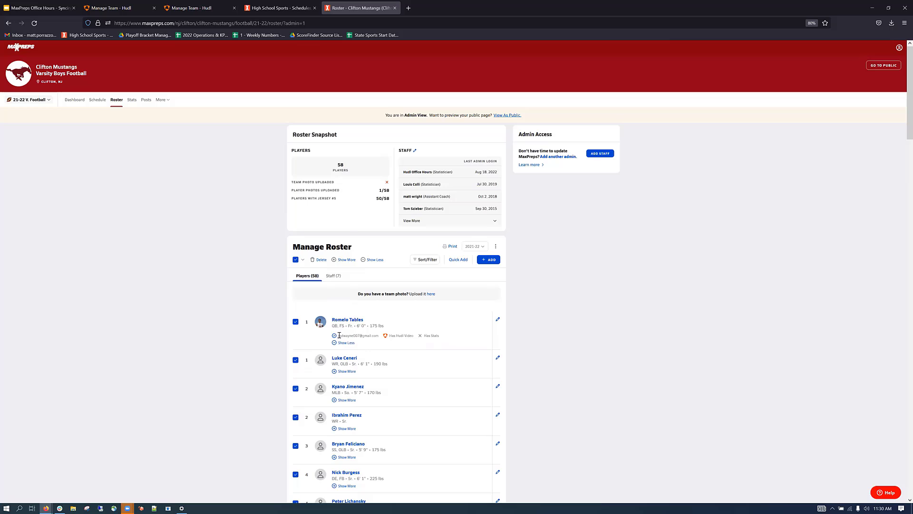
{"action": "double_click", "coordinate": [372, 335]}
{"action": "left_click", "coordinate": [343, 371]}
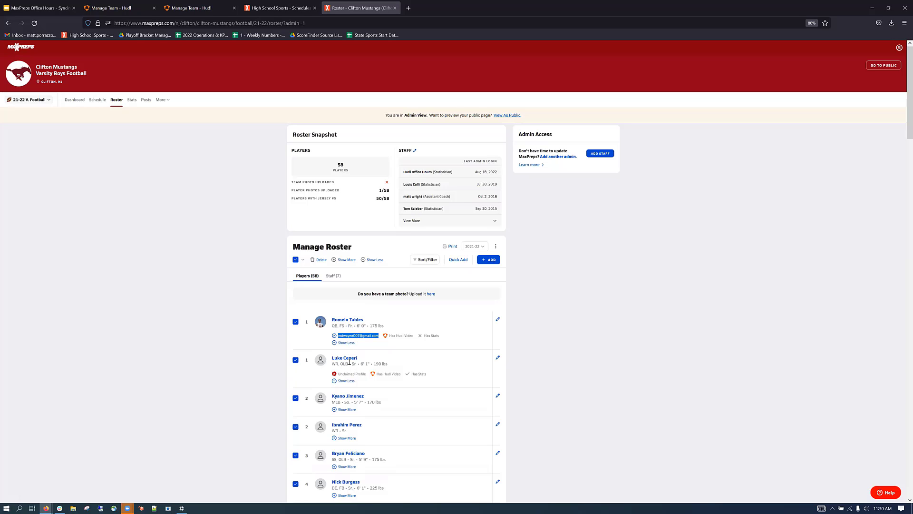
{"action": "left_click_drag", "start_coordinate": [339, 373], "coordinate": [367, 377]}
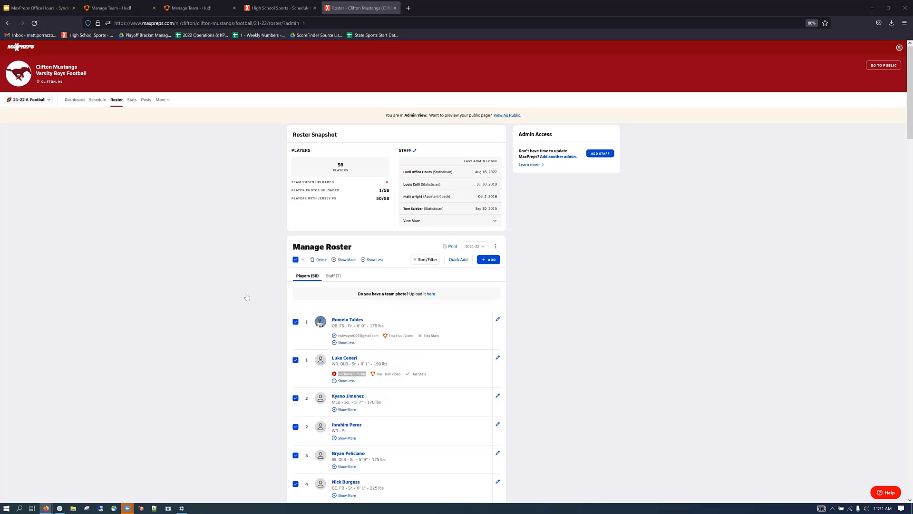
Step: Open the team's schedule page and expand the details of all games at once
{"action": "left_click", "coordinate": [97, 101]}
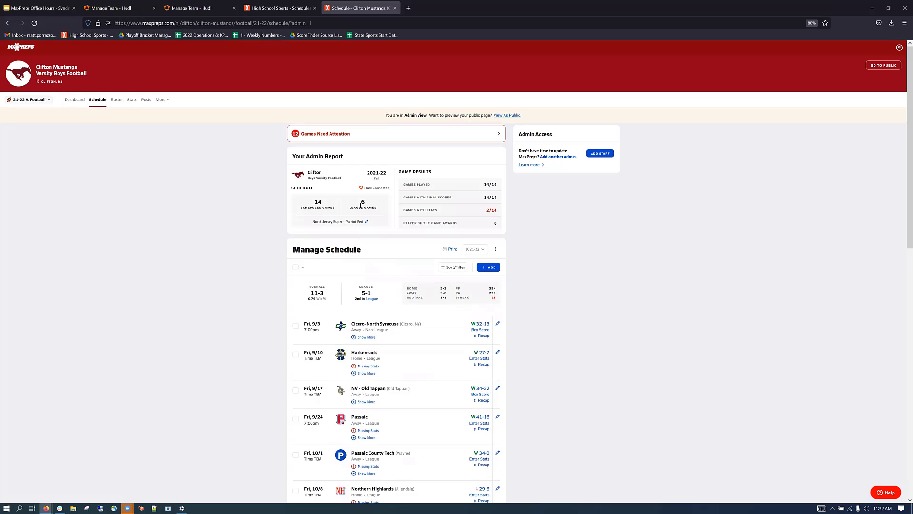
{"action": "left_click", "coordinate": [296, 268]}
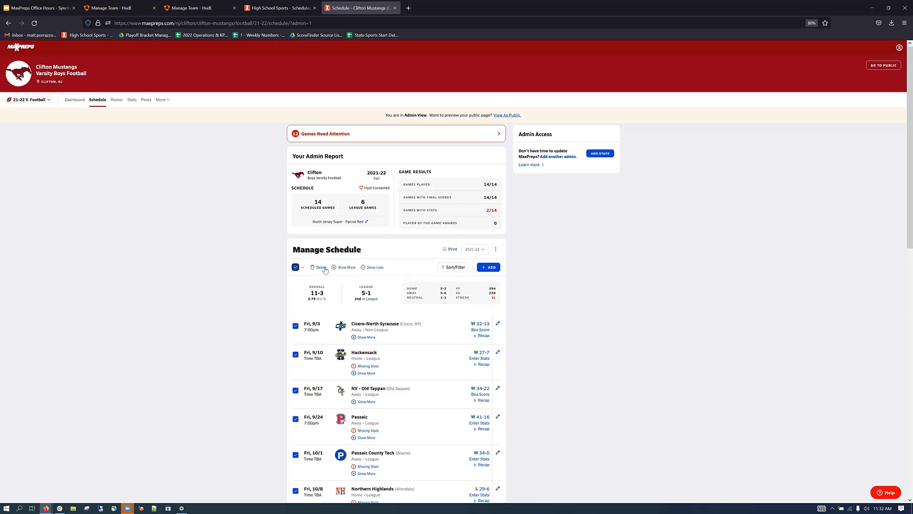
{"action": "left_click", "coordinate": [343, 267]}
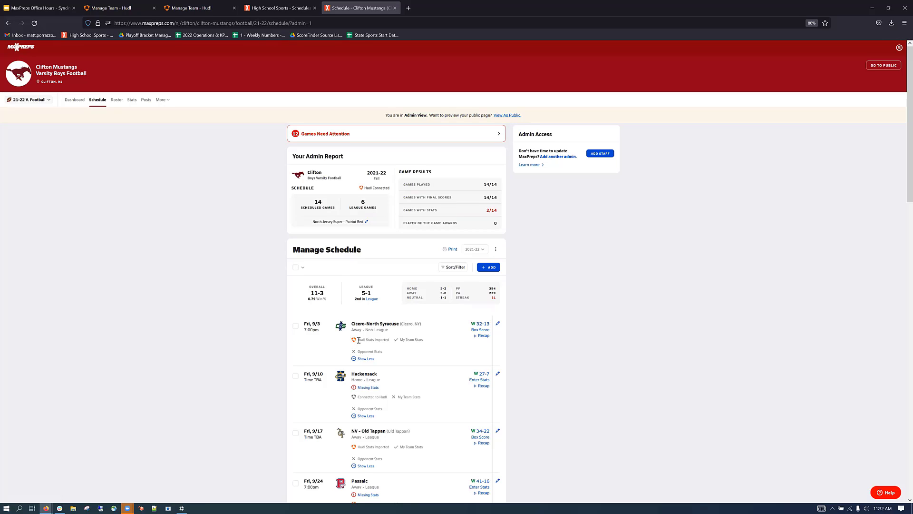
Step: Highlight Hudl Stats Imported on the Cicero-North Syracuse game, and Connected to Hudl and My Team Stats on the Hackensack game
{"action": "scroll", "coordinate": [358, 340], "scroll_direction": "down", "scroll_amount": 1}
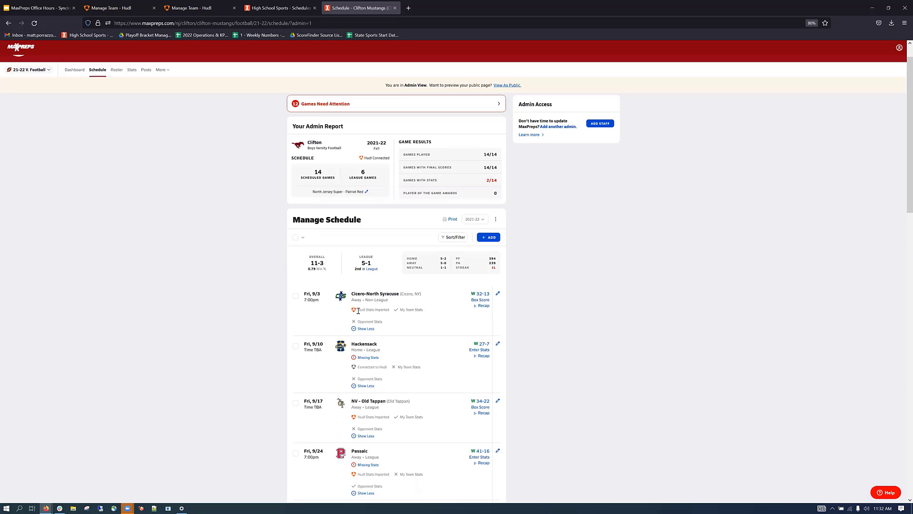
{"action": "left_click_drag", "start_coordinate": [358, 311], "coordinate": [389, 309]}
{"action": "left_click_drag", "start_coordinate": [358, 368], "coordinate": [388, 367]}
{"action": "left_click_drag", "start_coordinate": [397, 367], "coordinate": [421, 368]}
{"action": "scroll", "coordinate": [394, 353], "scroll_direction": "down", "scroll_amount": 1}
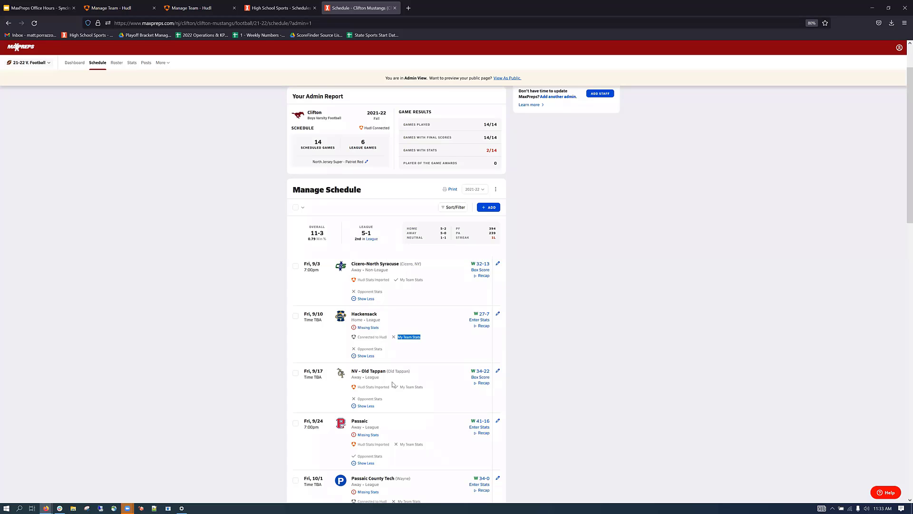
{"action": "scroll", "coordinate": [392, 384], "scroll_direction": "down", "scroll_amount": 2}
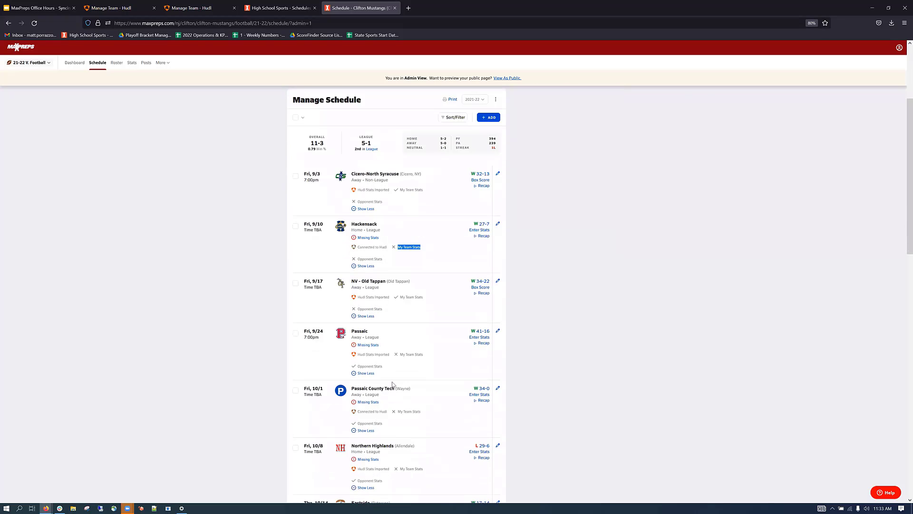
Step: Highlight Connected to Hudl on the 10/22 Delbarton game and open that game's pending Hudl stats
{"action": "scroll", "coordinate": [392, 384], "scroll_direction": "down", "scroll_amount": 3}
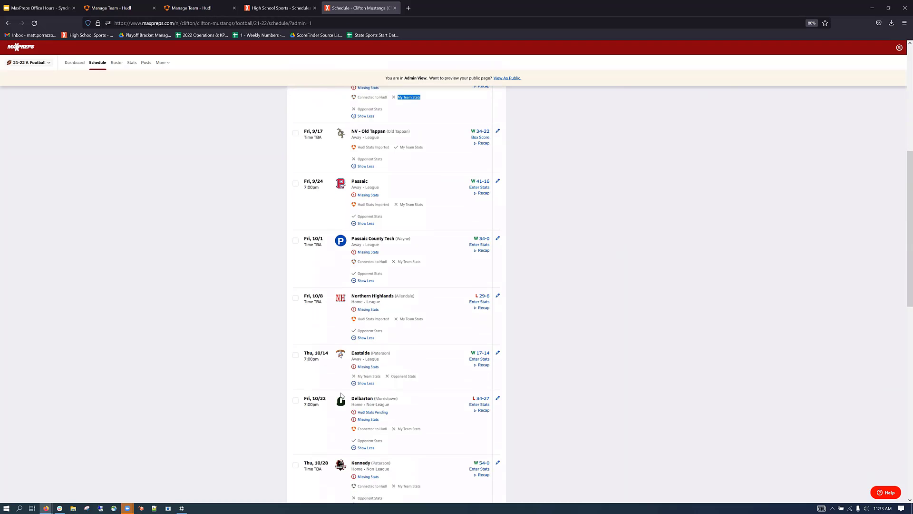
{"action": "scroll", "coordinate": [337, 391], "scroll_direction": "down", "scroll_amount": 1}
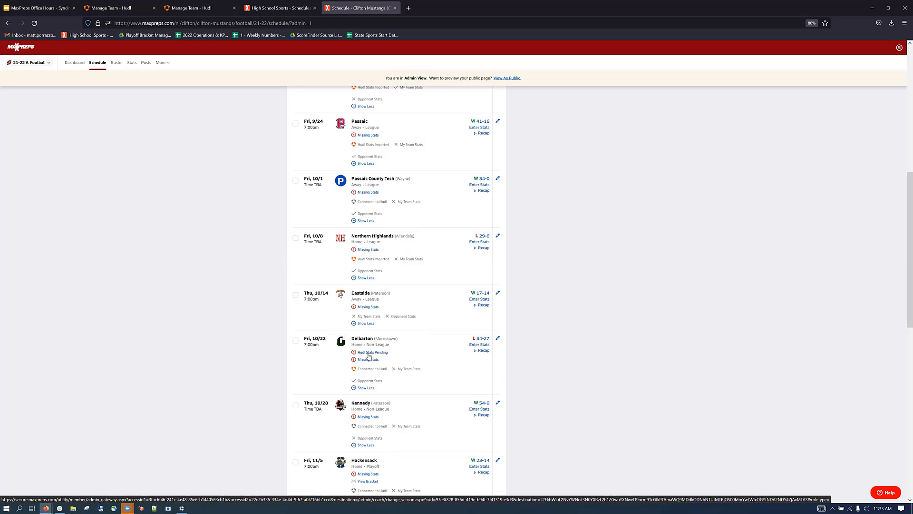
{"action": "left_click_drag", "start_coordinate": [357, 369], "coordinate": [387, 371]}
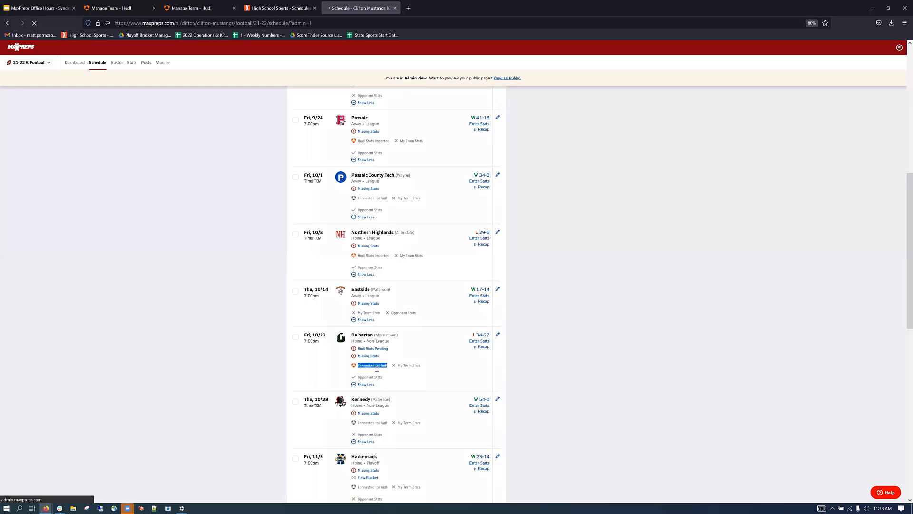
{"action": "scroll", "coordinate": [377, 369], "scroll_direction": "down", "scroll_amount": 1}
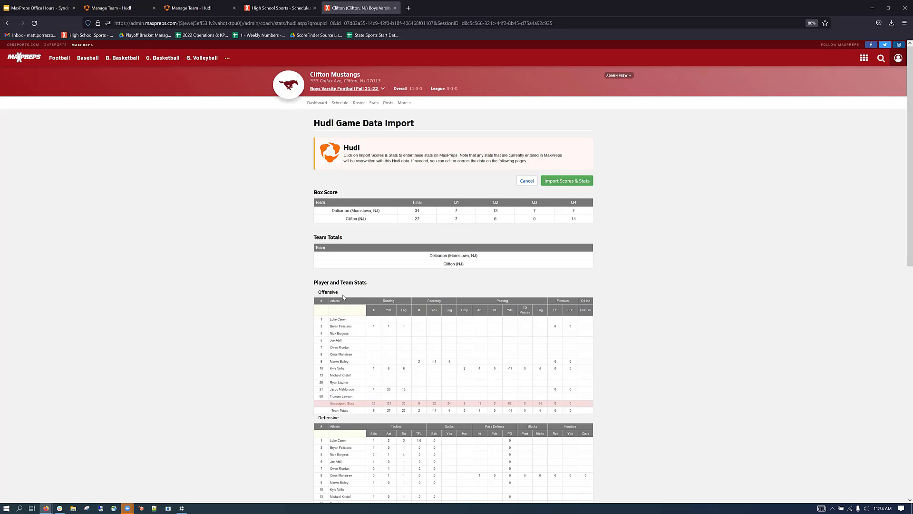
Step: Review the Delbarton game's Hudl import data from the box score through the Scoring table, and cancel the import
{"action": "scroll", "coordinate": [343, 297], "scroll_direction": "down", "scroll_amount": 1}
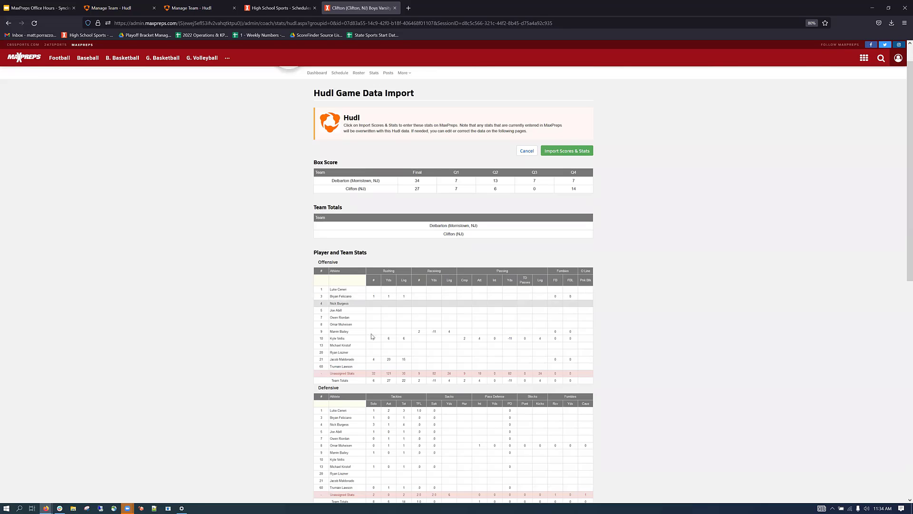
{"action": "scroll", "coordinate": [373, 336], "scroll_direction": "down", "scroll_amount": 4}
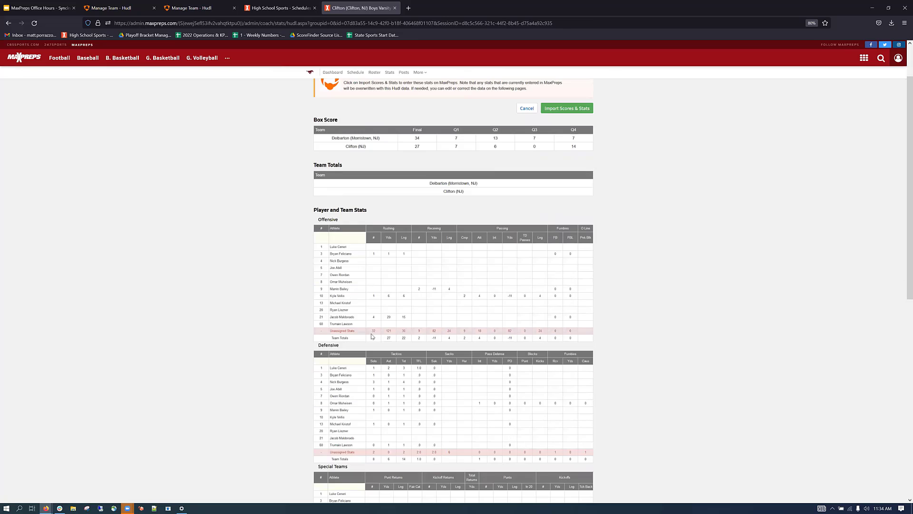
{"action": "scroll", "coordinate": [388, 419], "scroll_direction": "down", "scroll_amount": 4}
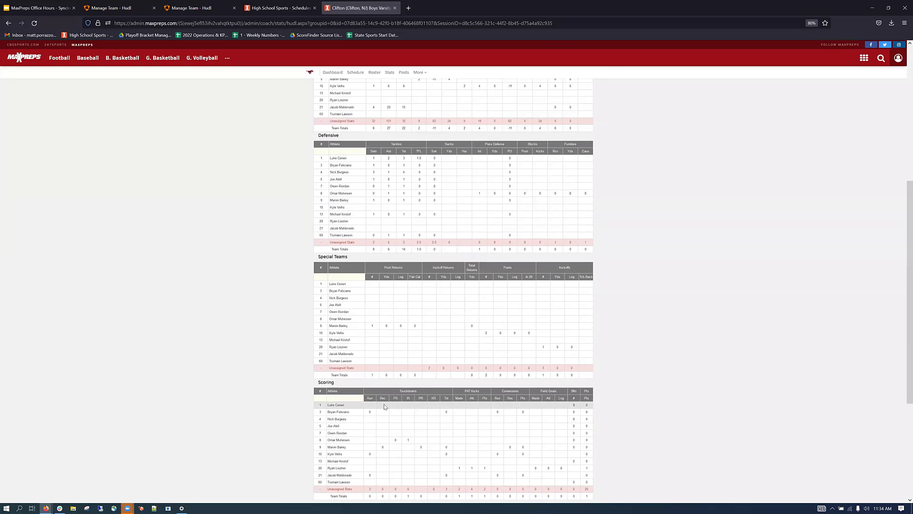
{"action": "scroll", "coordinate": [385, 407], "scroll_direction": "down", "scroll_amount": 1}
{"action": "scroll", "coordinate": [385, 404], "scroll_direction": "down", "scroll_amount": 5}
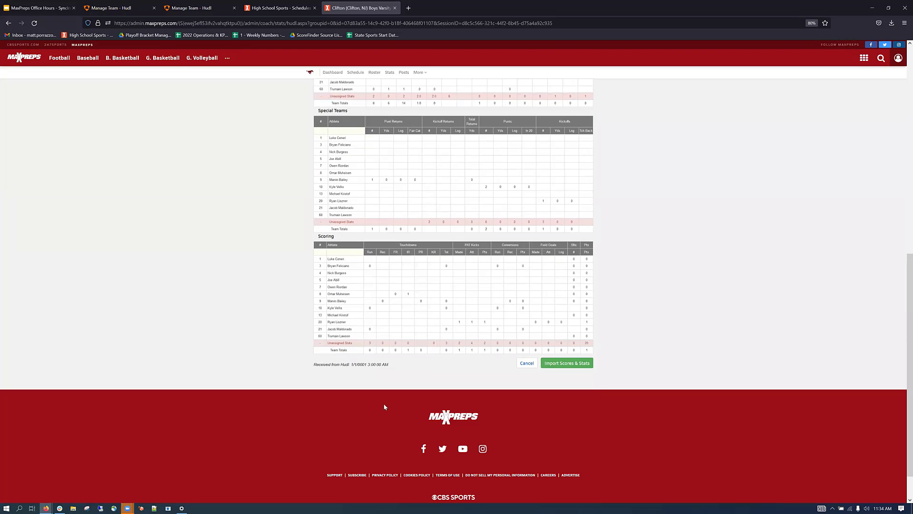
{"action": "scroll", "coordinate": [386, 404], "scroll_direction": "up", "scroll_amount": 5}
{"action": "scroll", "coordinate": [427, 358], "scroll_direction": "up", "scroll_amount": 8}
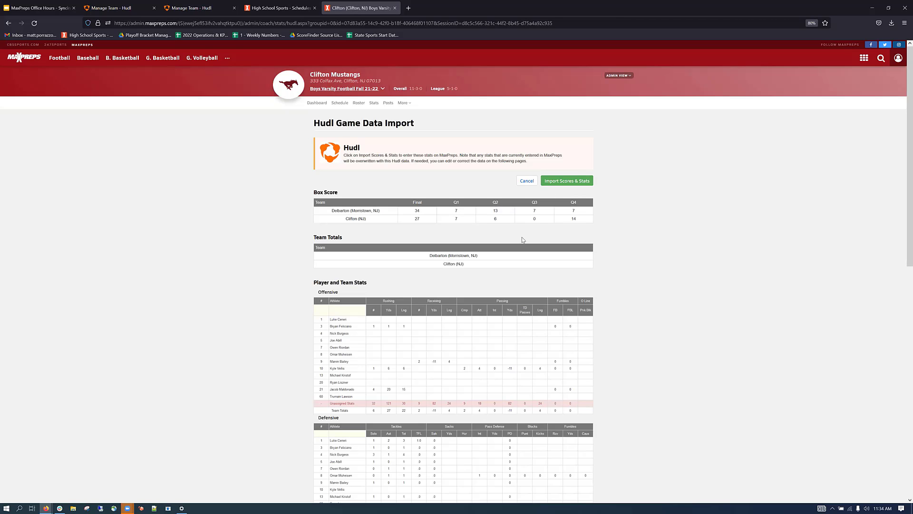
{"action": "left_click", "coordinate": [523, 182]}
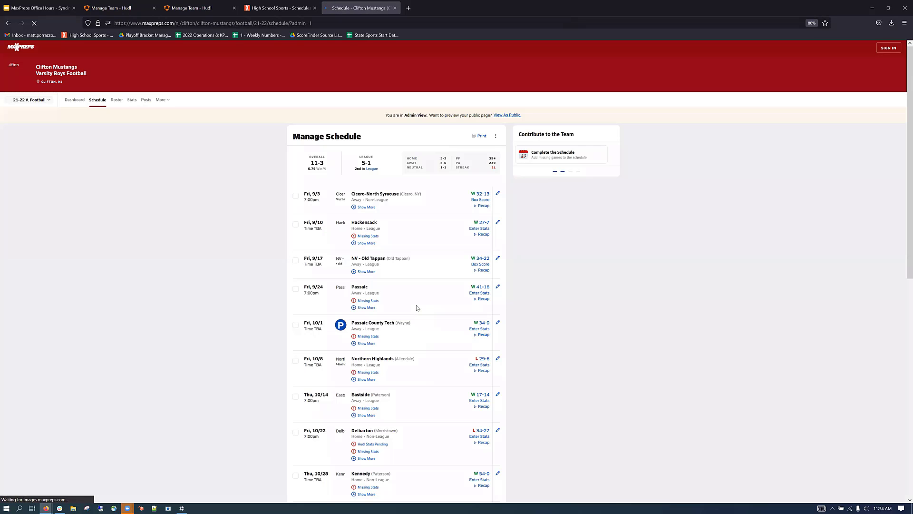
Step: Look over the reloaded schedule and expand the details of every game at once
{"action": "scroll", "coordinate": [417, 307], "scroll_direction": "down", "scroll_amount": 3}
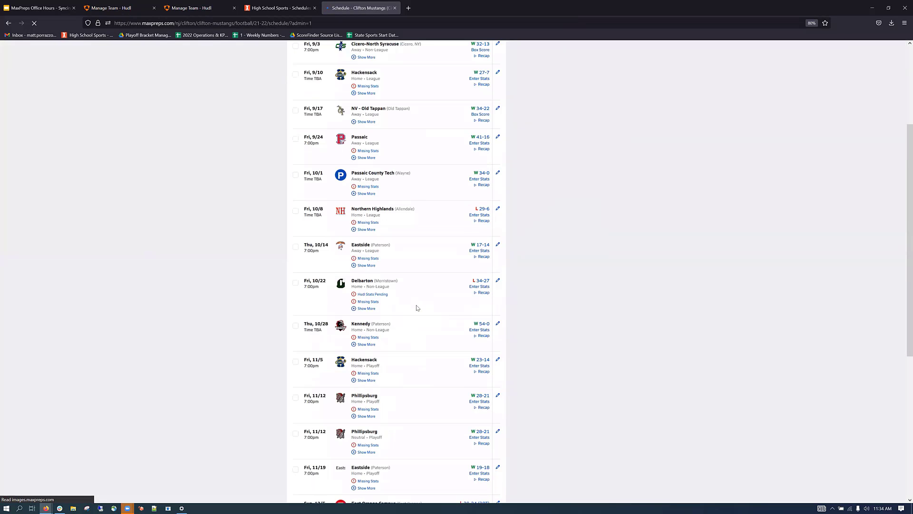
{"action": "scroll", "coordinate": [417, 308], "scroll_direction": "down", "scroll_amount": 1}
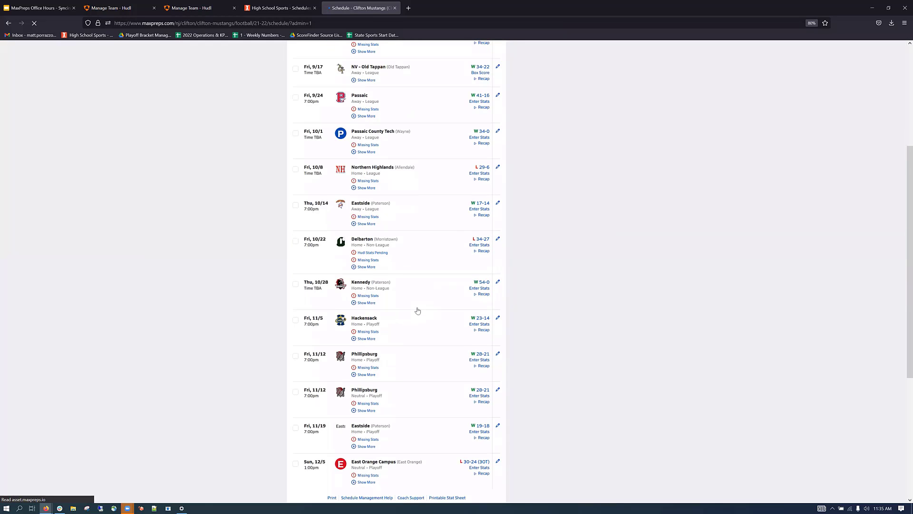
{"action": "scroll", "coordinate": [418, 310], "scroll_direction": "down", "scroll_amount": 1}
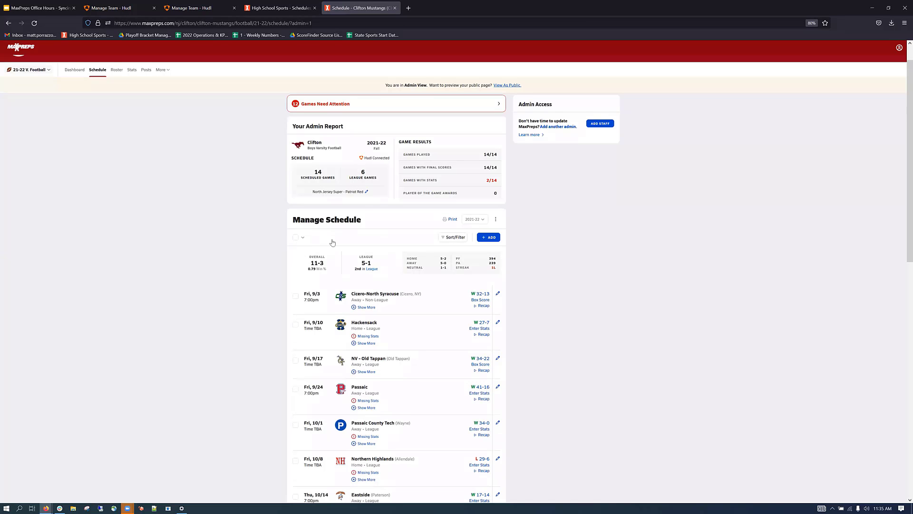
{"action": "left_click", "coordinate": [347, 239]}
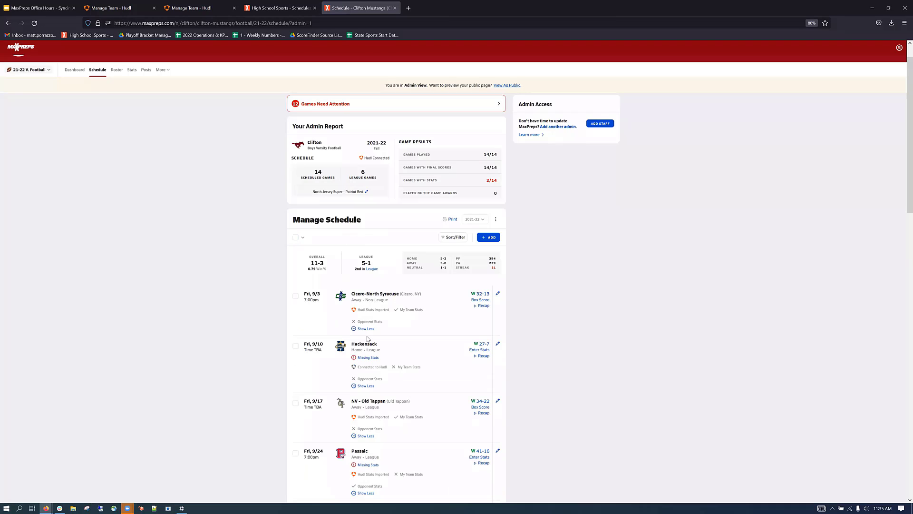
Step: Highlight the Hudl connection and stats labels of the 11/5 Hackensack game, and the details of the 11/12 home Phillipsburg playoff game
{"action": "scroll", "coordinate": [363, 303], "scroll_direction": "down", "scroll_amount": 2}
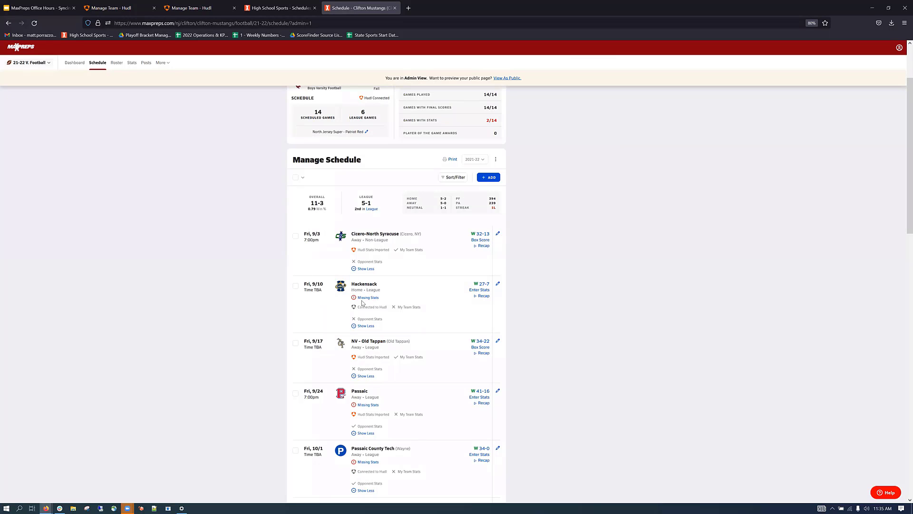
{"action": "scroll", "coordinate": [362, 303], "scroll_direction": "down", "scroll_amount": 1}
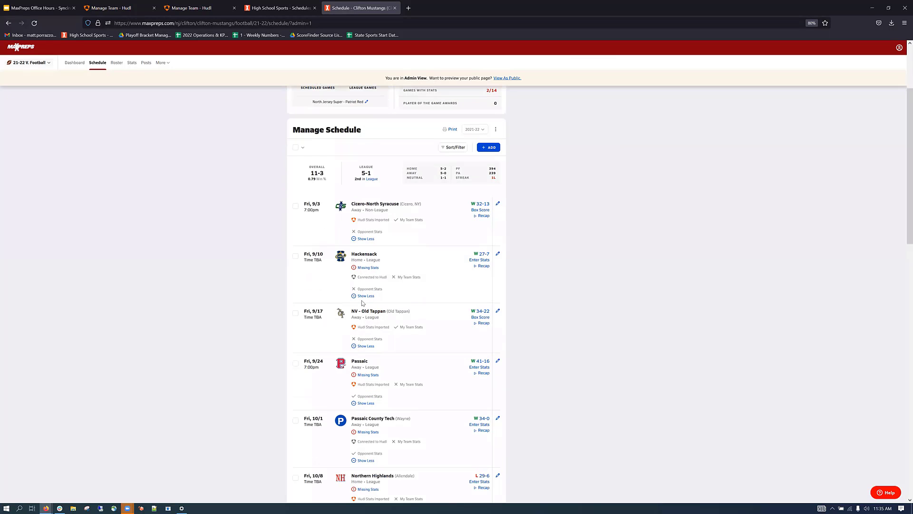
{"action": "scroll", "coordinate": [363, 302], "scroll_direction": "down", "scroll_amount": 1}
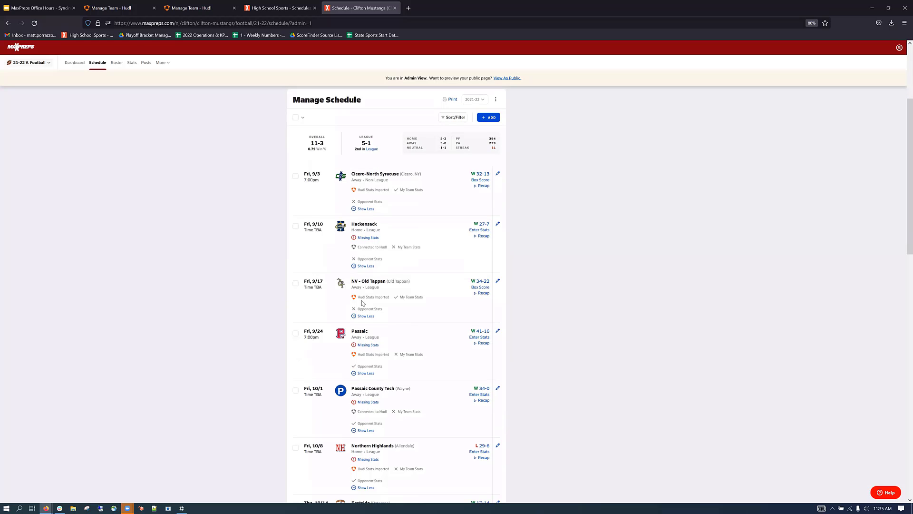
{"action": "scroll", "coordinate": [362, 303], "scroll_direction": "down", "scroll_amount": 10}
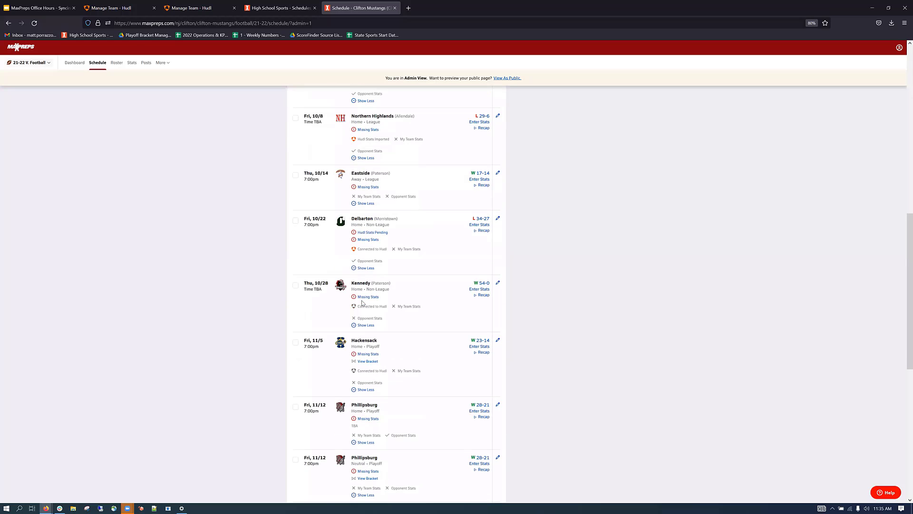
{"action": "scroll", "coordinate": [362, 302], "scroll_direction": "down", "scroll_amount": 2}
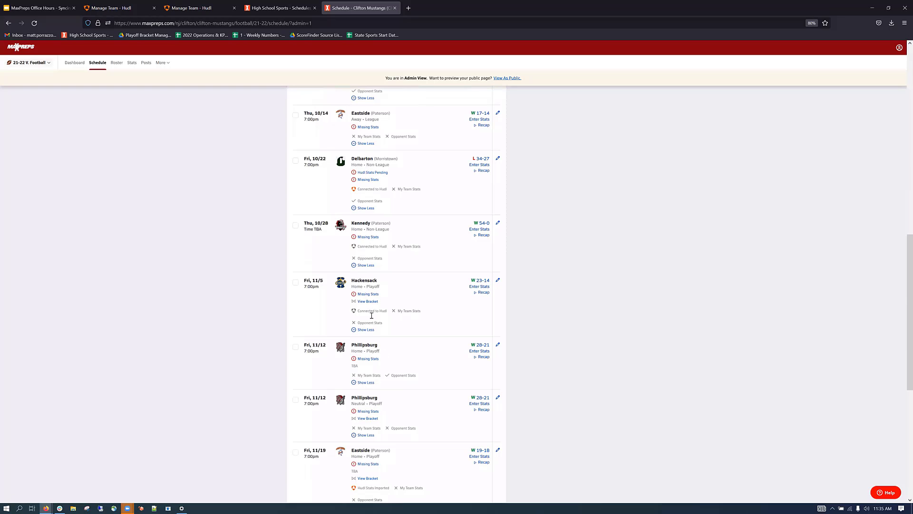
{"action": "left_click_drag", "start_coordinate": [359, 312], "coordinate": [391, 325]}
{"action": "left_click_drag", "start_coordinate": [416, 375], "coordinate": [351, 343]}
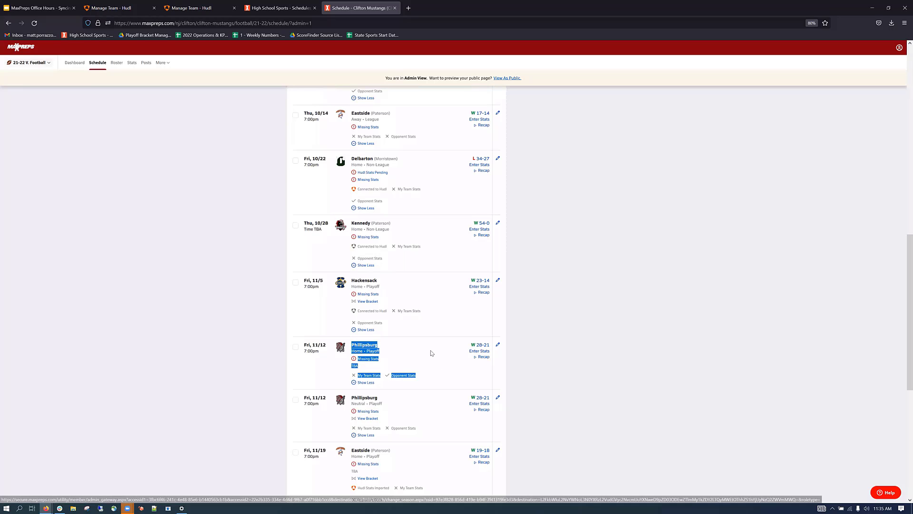
Step: Check the remaining playoff games down to the 12/5 East Orange Campus game and return to the start of the schedule
{"action": "scroll", "coordinate": [430, 353], "scroll_direction": "down", "scroll_amount": 1}
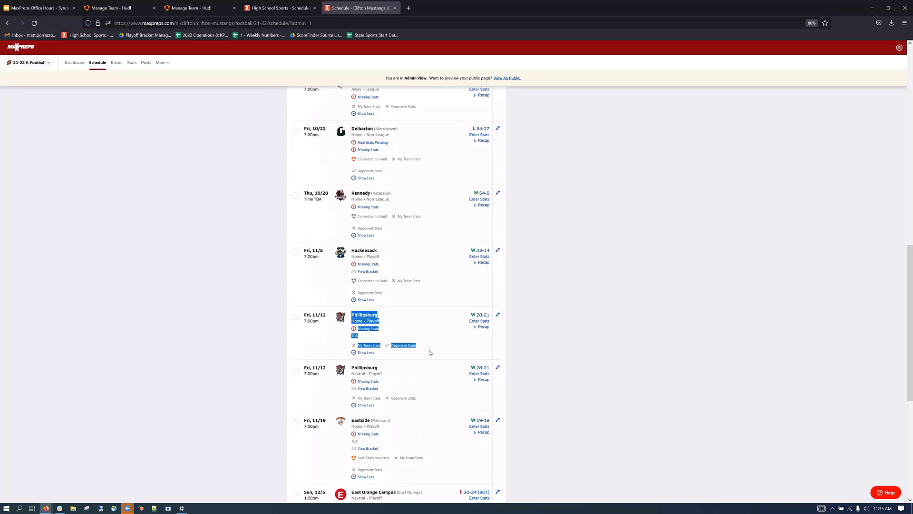
{"action": "scroll", "coordinate": [429, 355], "scroll_direction": "down", "scroll_amount": 1}
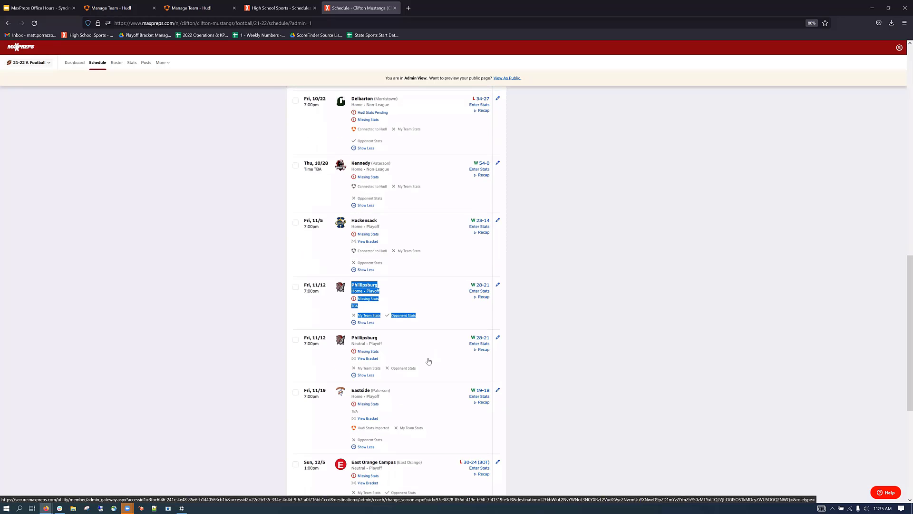
{"action": "scroll", "coordinate": [429, 360], "scroll_direction": "down", "scroll_amount": 1}
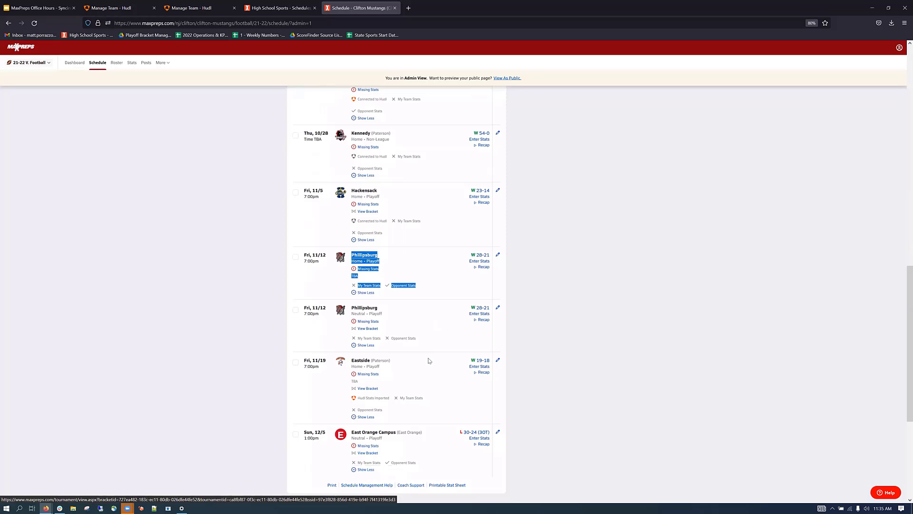
{"action": "scroll", "coordinate": [428, 360], "scroll_direction": "down", "scroll_amount": 1}
{"action": "scroll", "coordinate": [428, 361], "scroll_direction": "up", "scroll_amount": 20}
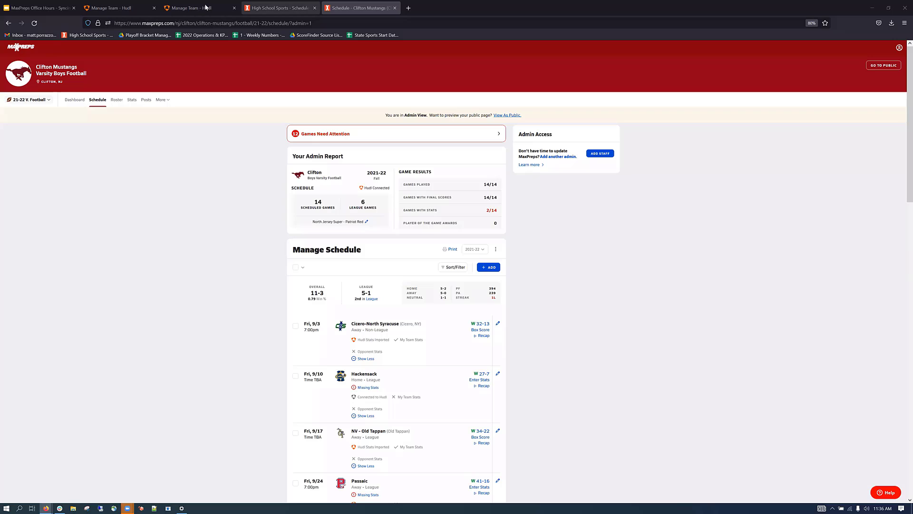
Step: Switch to the MaxPreps Office Hours presentation in Google Slides and present its Thank You slide full screen
{"action": "key", "text": "ctrl+3"}
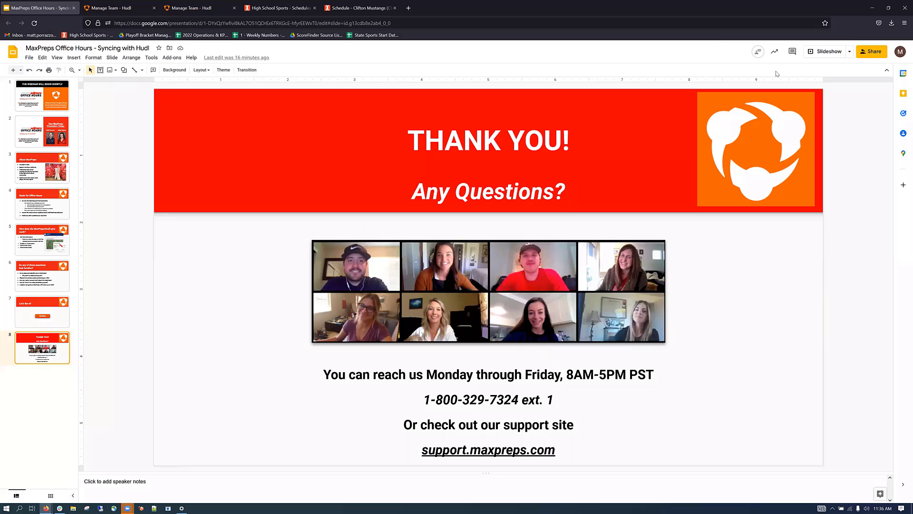
{"action": "left_click", "coordinate": [816, 54]}
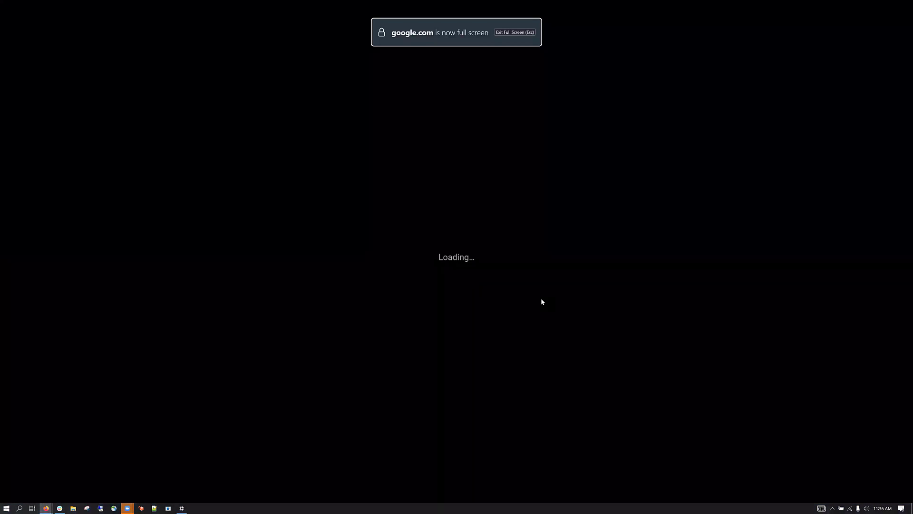